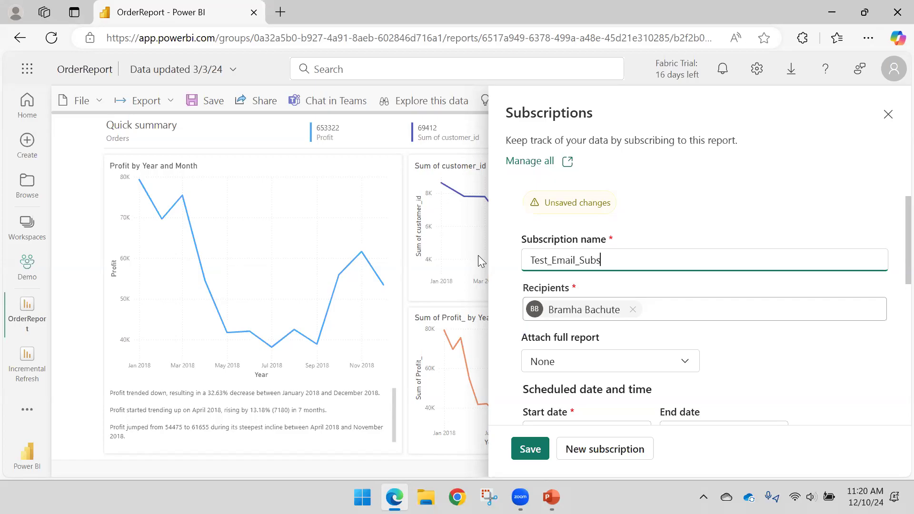
- Complete the subscription name so that it reads Test_Email_Subscription
text(tion)
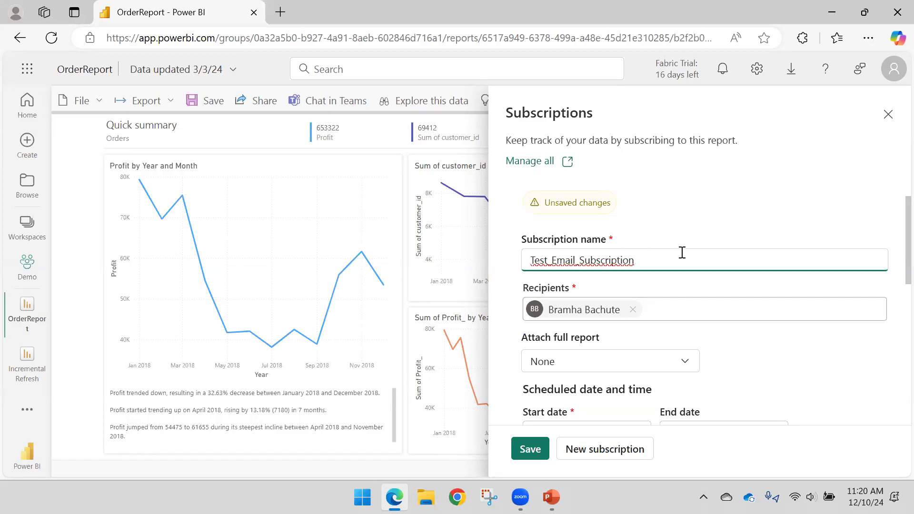
scroll(659, 208, down, 1)
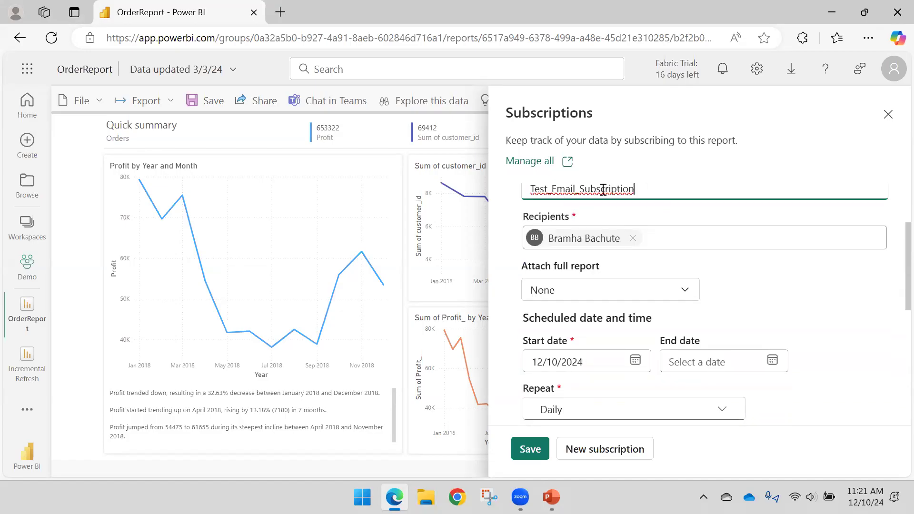
scroll(618, 229, down, 2)
scroll(667, 238, up, 2)
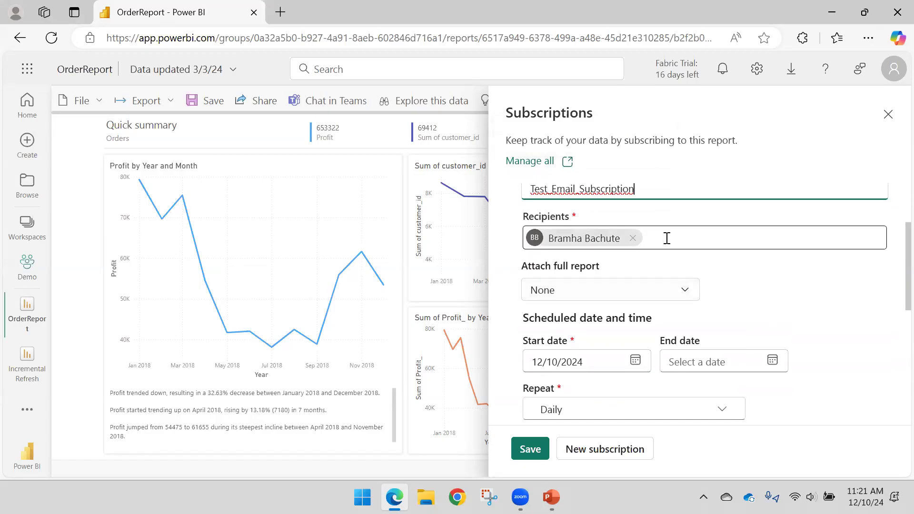
- Add a second recipient by entering the contact's e-mail and choosing the matching suggested account
click(689, 241)
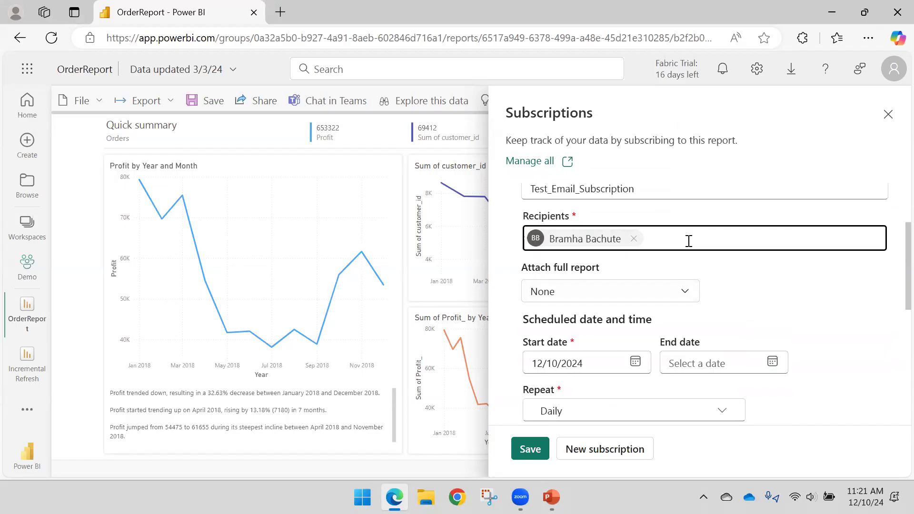
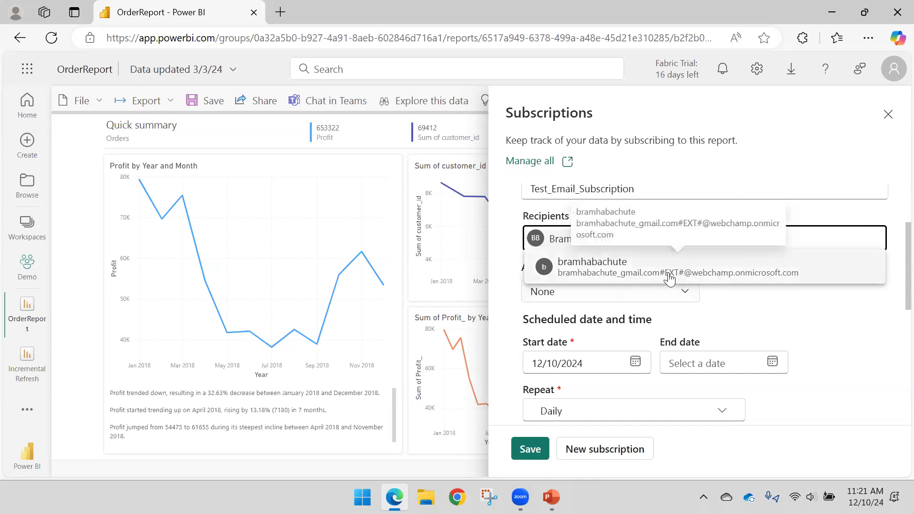
click(703, 283)
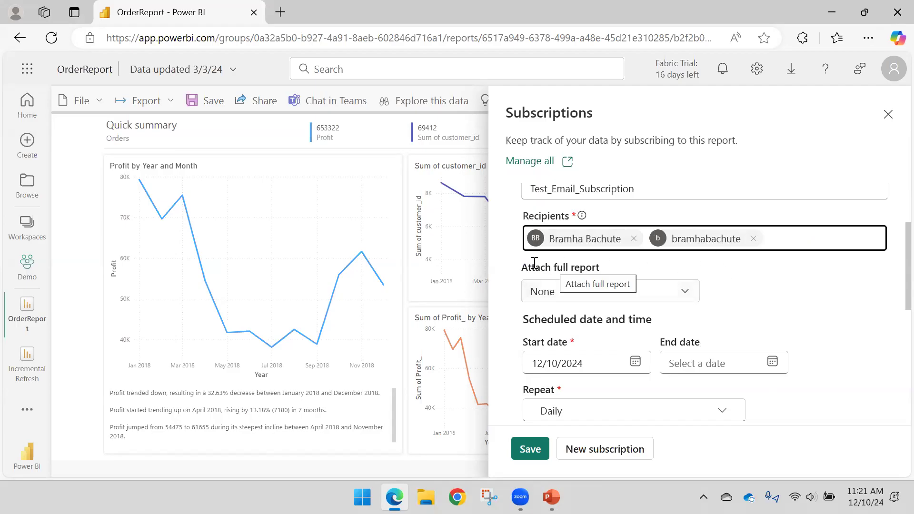
- Try the PDF and Microsoft PowerPoint formats for the full report attachment and settle on PDF (.pdf)
click(680, 297)
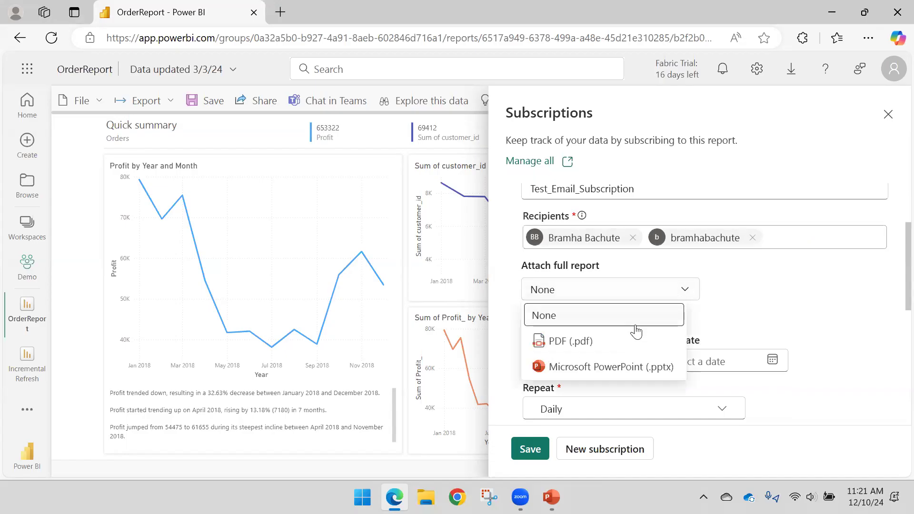
click(617, 352)
click(669, 292)
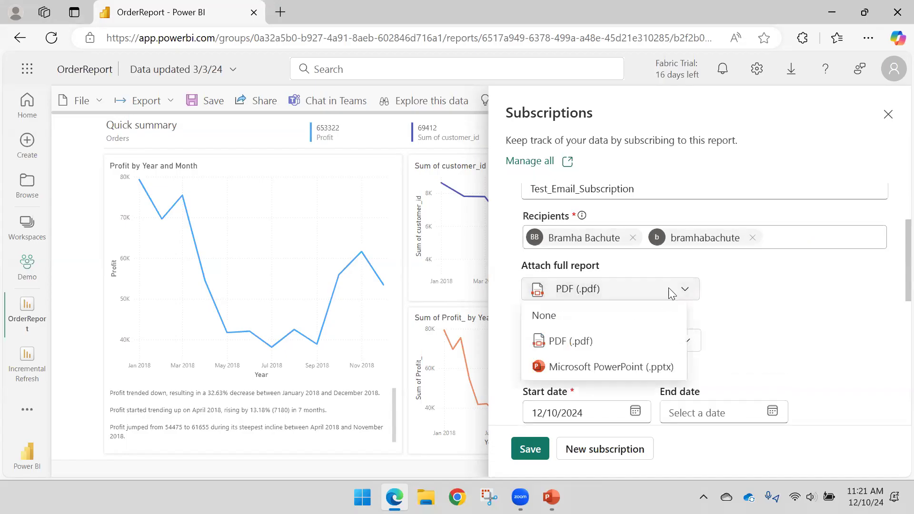
click(626, 374)
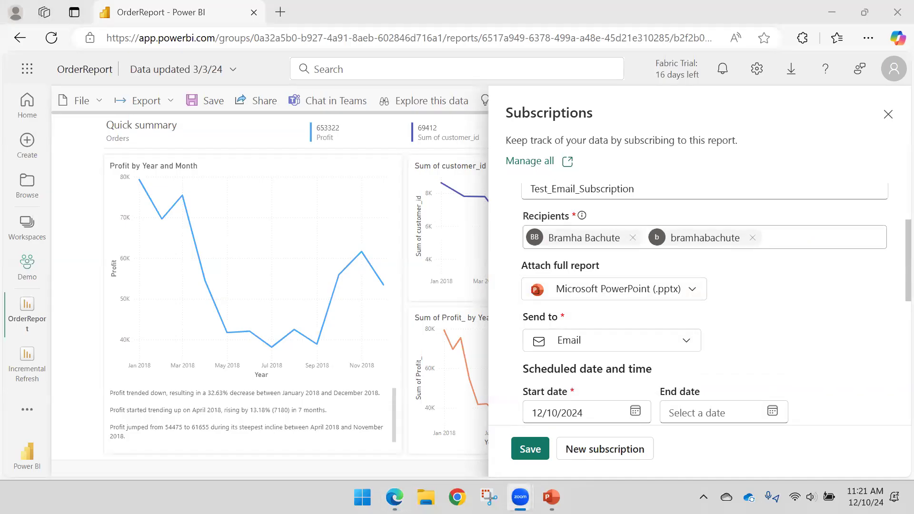
click(676, 294)
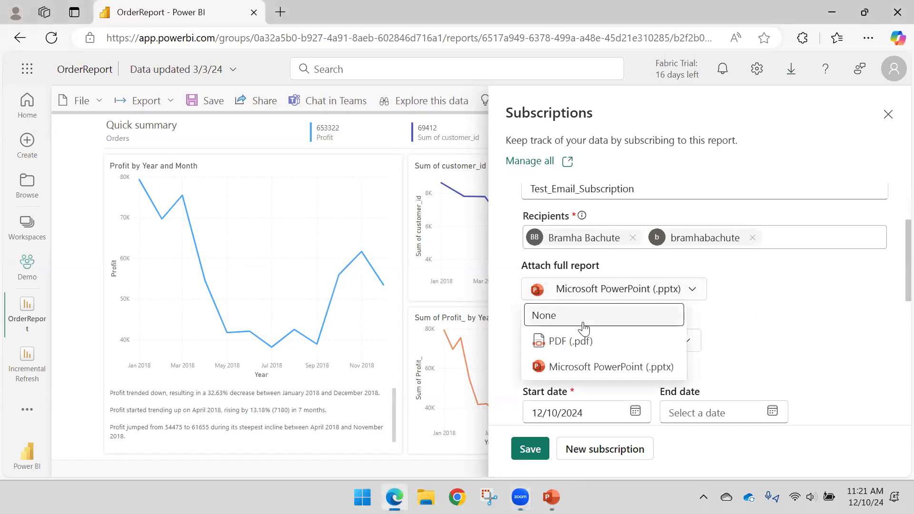
click(574, 341)
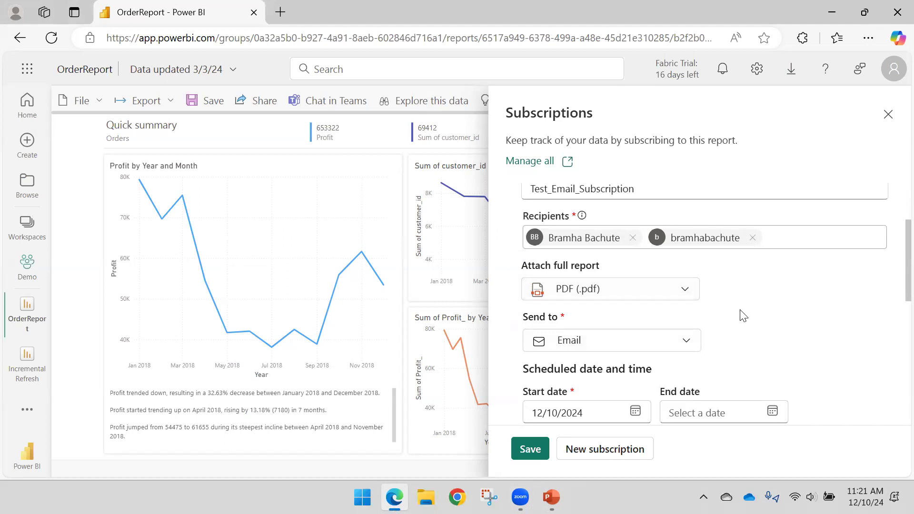
- Choose Email as the destination the subscription is sent to
scroll(740, 309, down, 2)
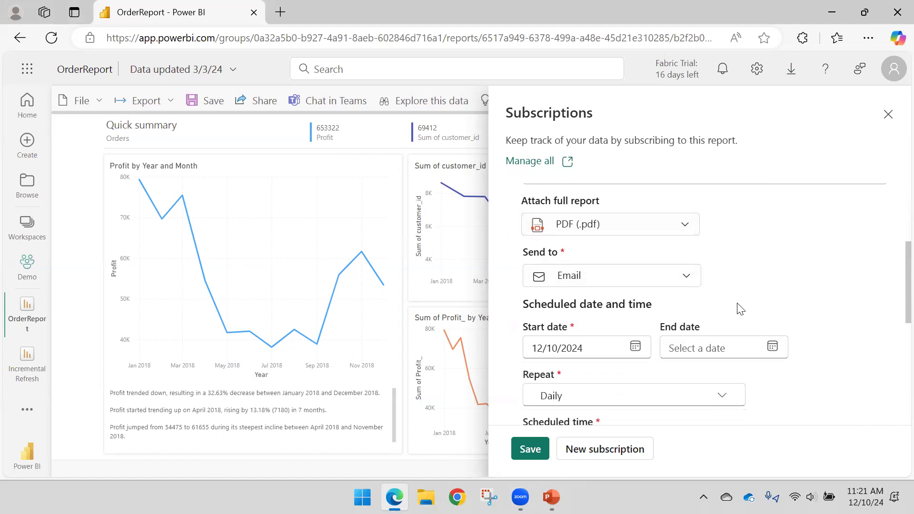
click(686, 270)
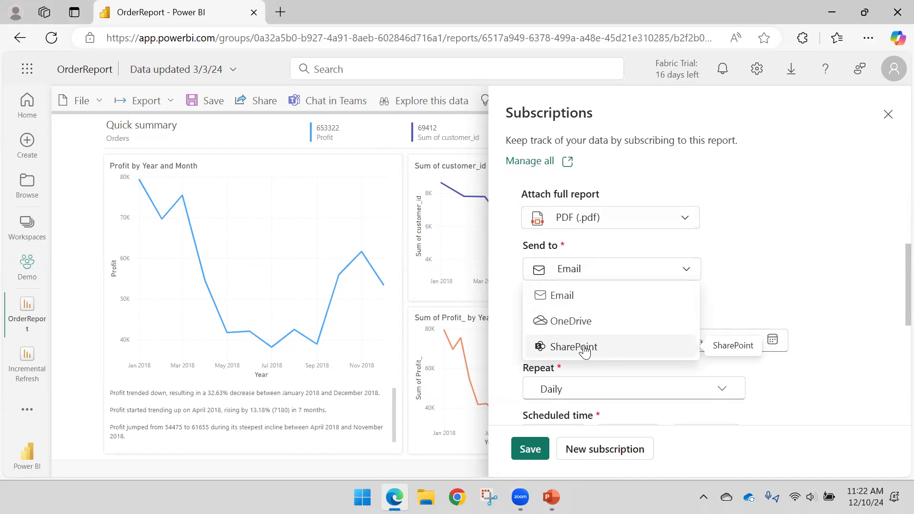
click(584, 295)
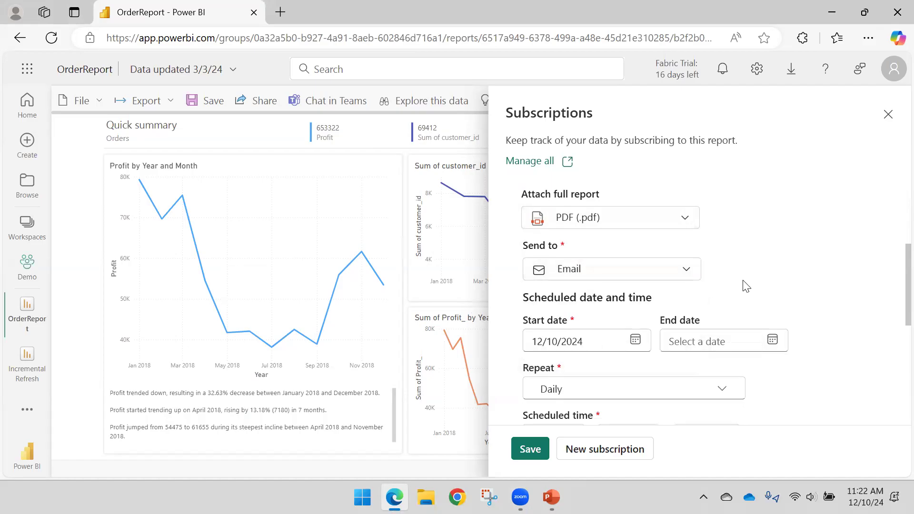
- Try the After data refresh (once daily) repeat option and return the subscription's repeat frequency to Daily
scroll(743, 281, up, 1)
scroll(743, 281, down, 3)
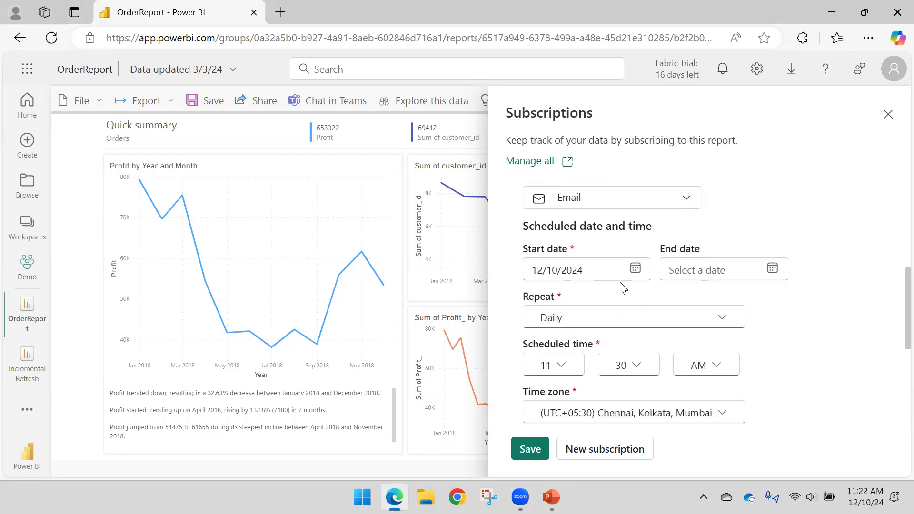
click(772, 278)
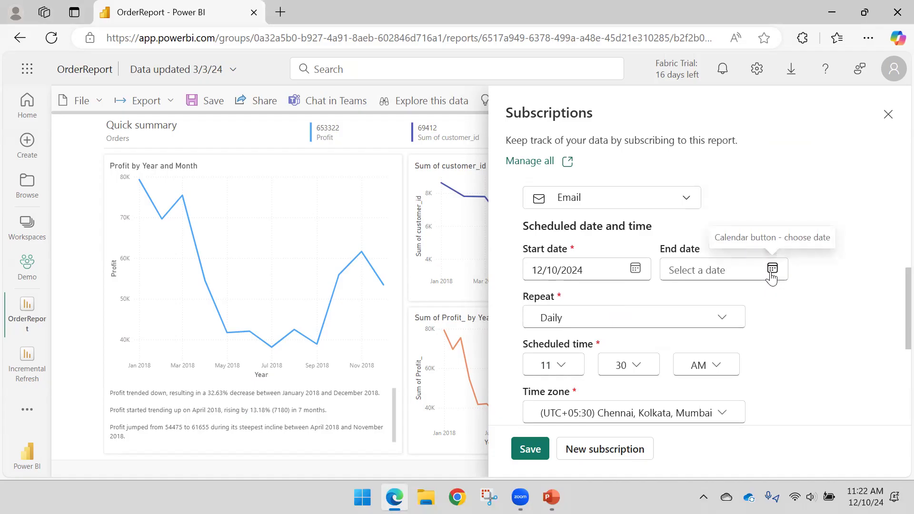
scroll(595, 248, down, 2)
click(589, 251)
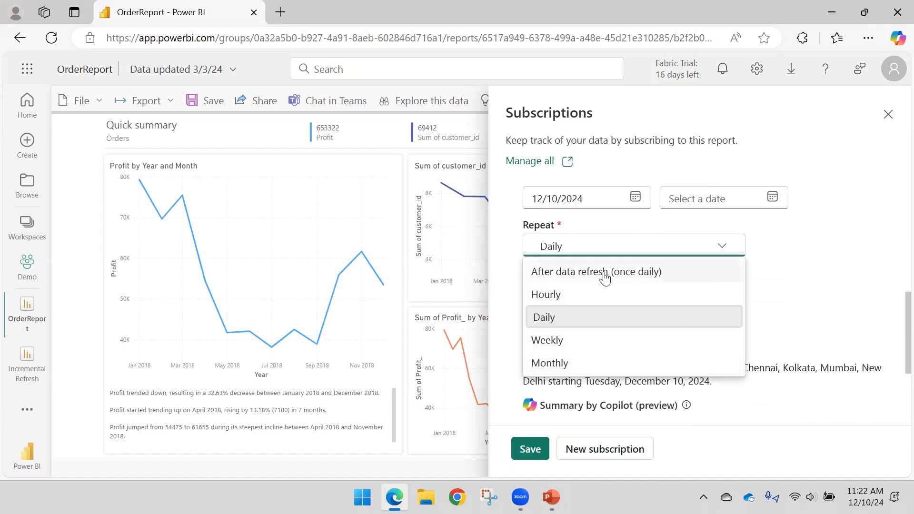
click(576, 281)
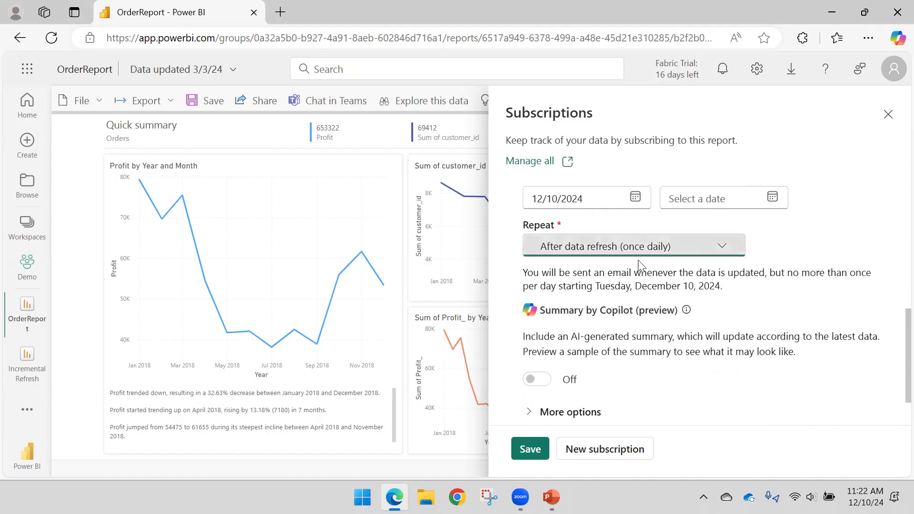
click(705, 252)
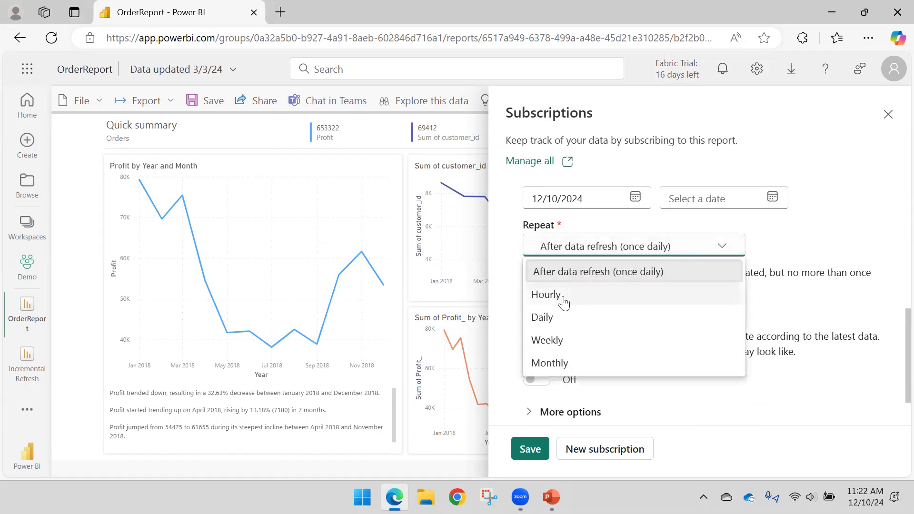
click(563, 319)
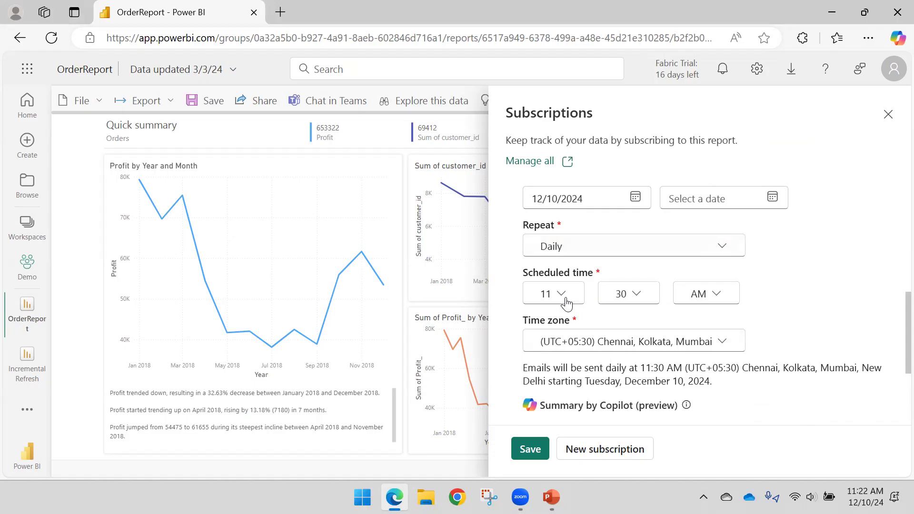
- Review the minute choices of the scheduled time, the time zone and the Copilot summary setting
click(632, 297)
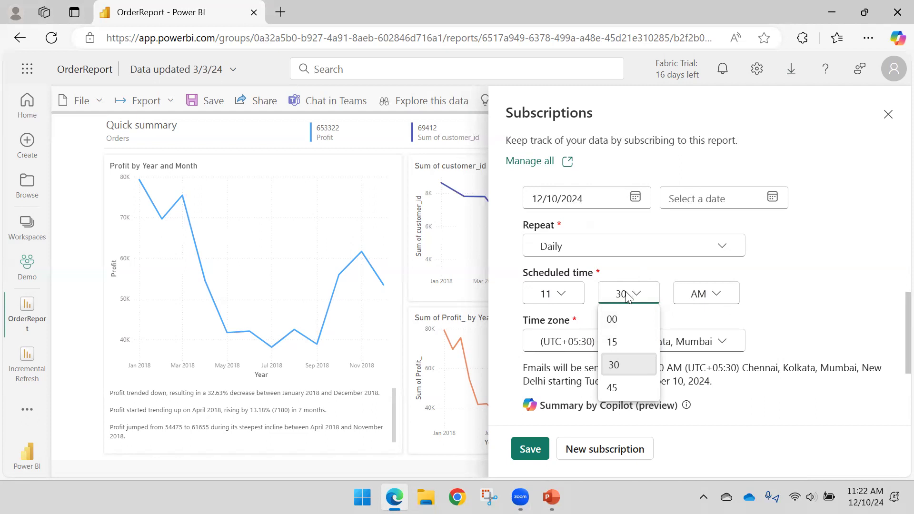
click(805, 296)
scroll(640, 315, down, 1)
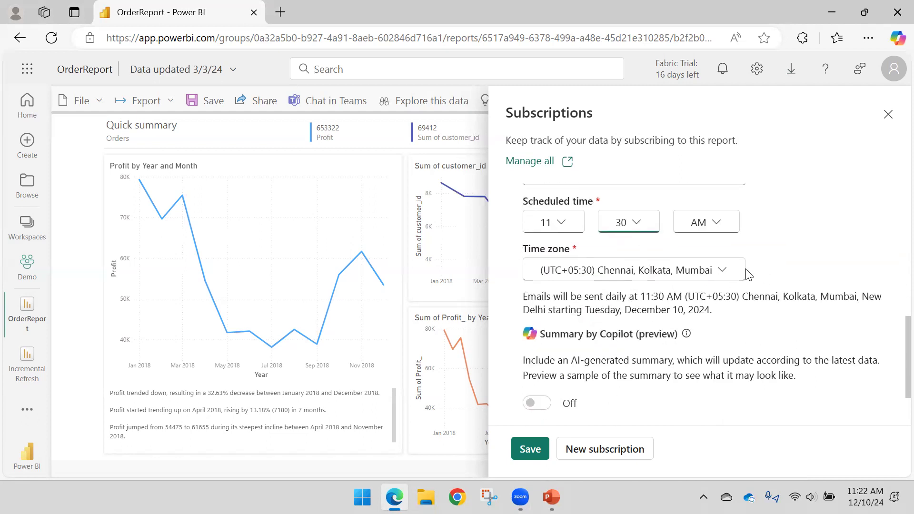
scroll(551, 328, down, 1)
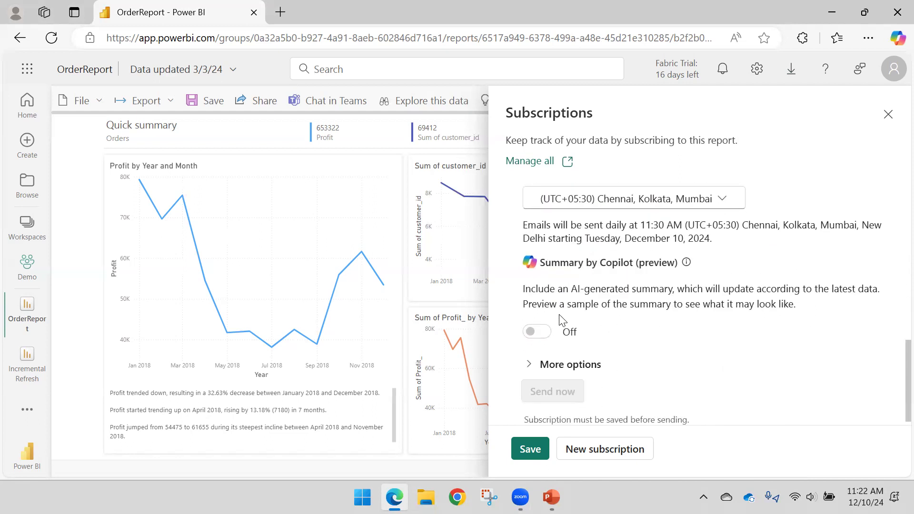
scroll(562, 320, down, 1)
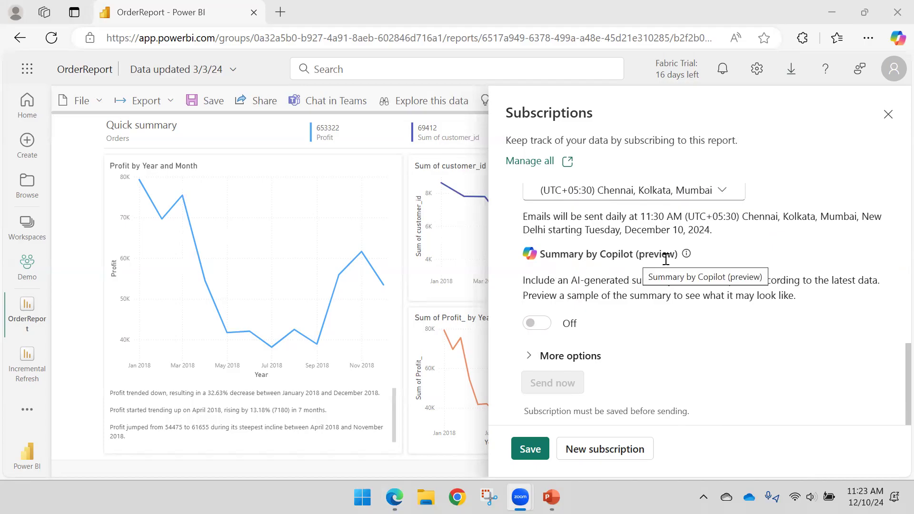
mouse_move(541, 327)
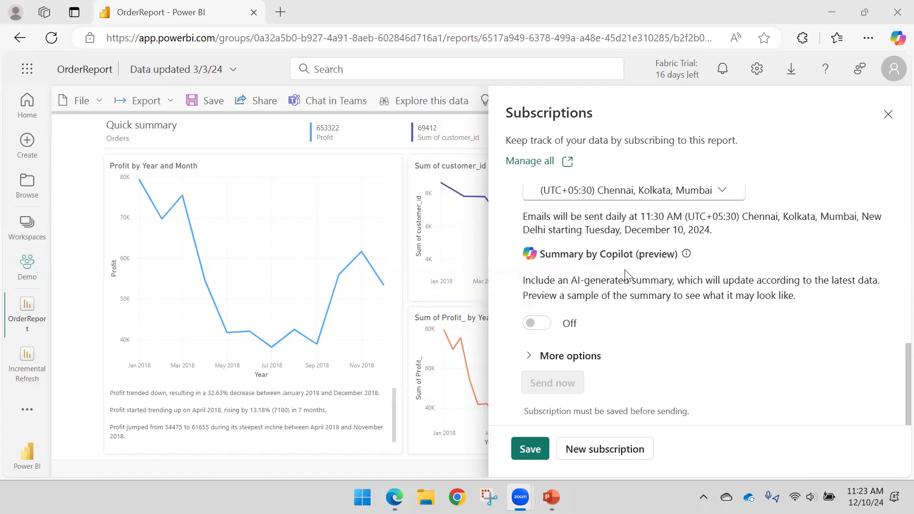
- Expand the subscription's additional options to reach the email subject and message settings
click(532, 359)
scroll(638, 324, down, 4)
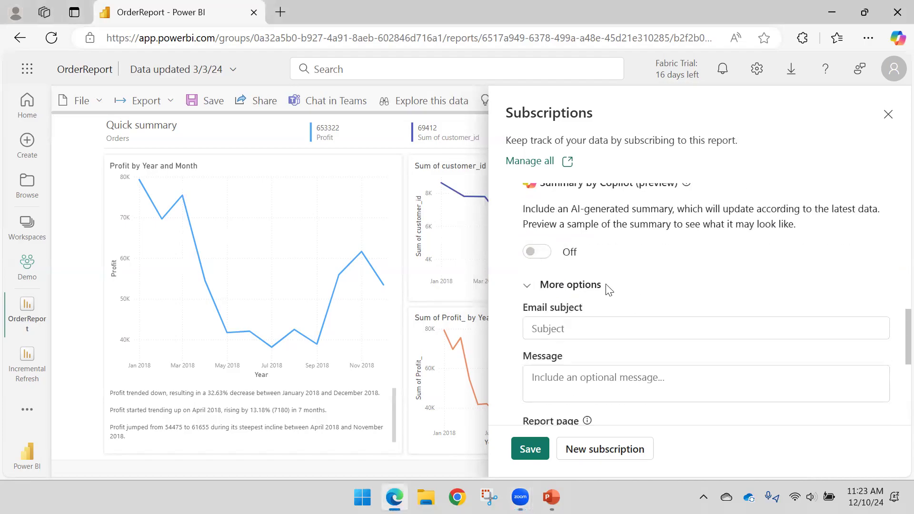
scroll(598, 251, down, 1)
scroll(592, 237, up, 3)
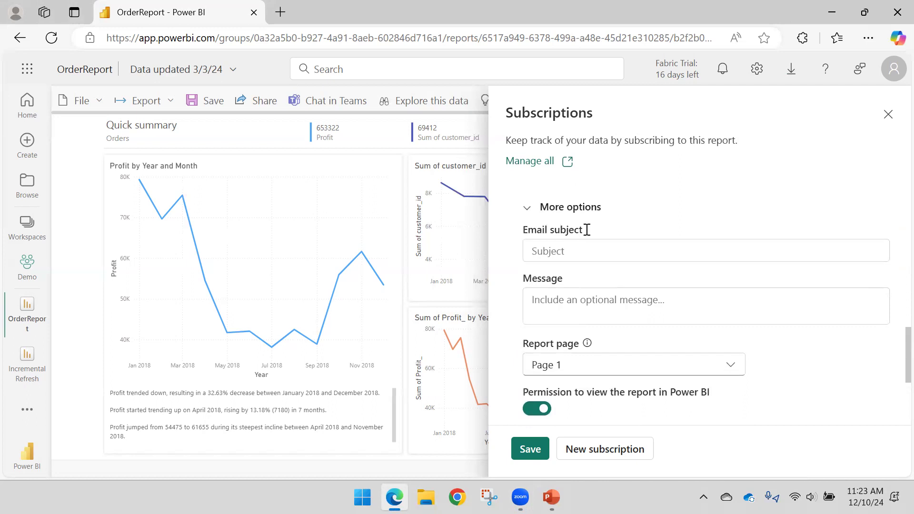
text(Test_em)
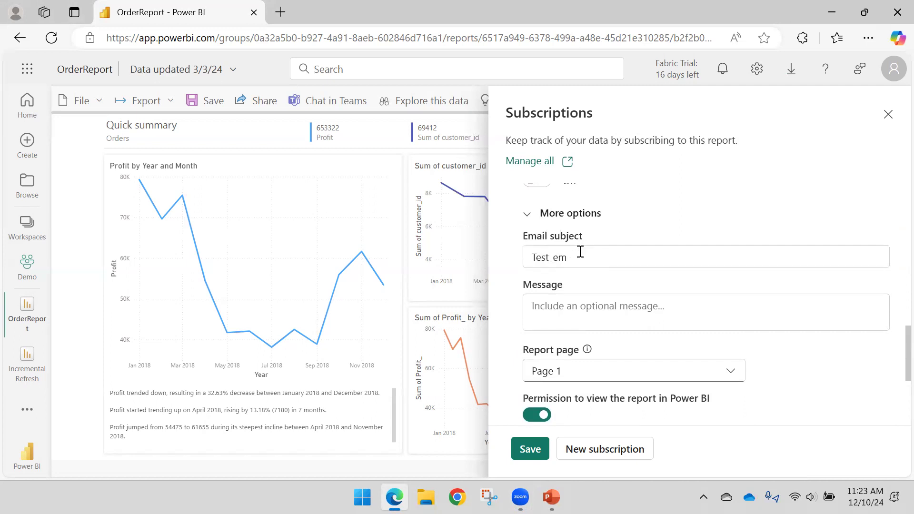
text(amail su)
key(BackSpace)
- Replace the email subject with "Order_Report Email Subscription"
key(ctrl+a)
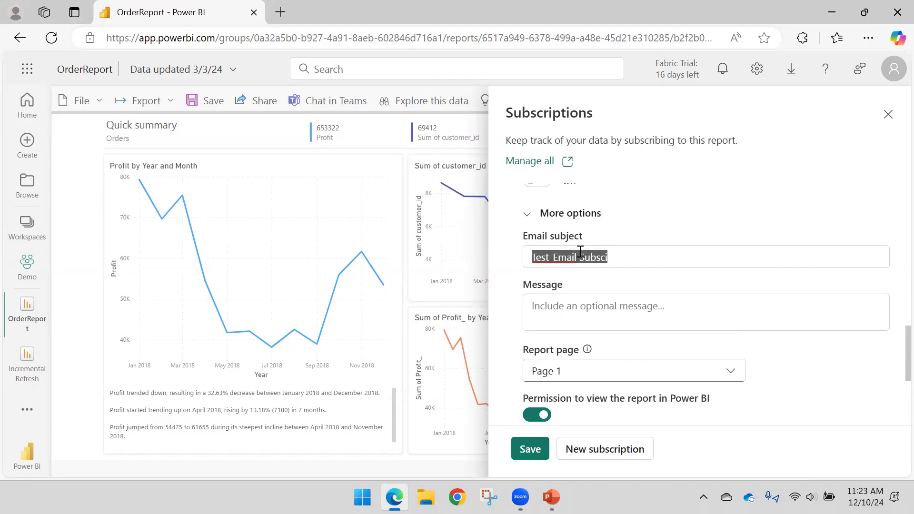
text(Order)
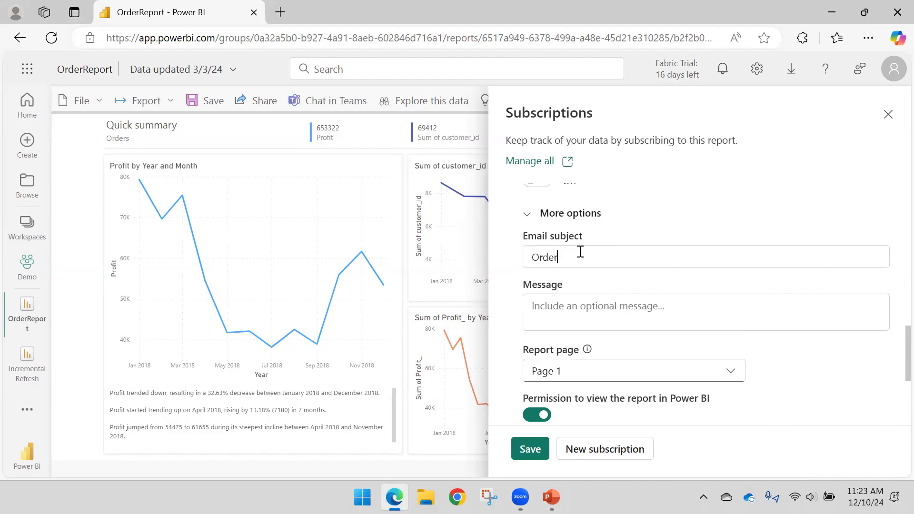
text(_Report Email Subscription)
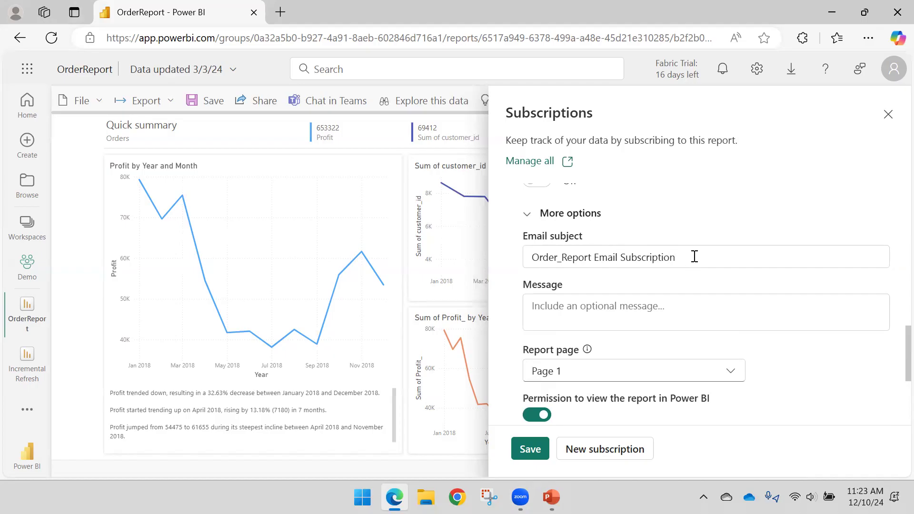
drag(693, 257, 482, 223)
- Write the optional message with the greeting "Hi,", a blank line and the sentence "Please find attached Order Report Summary."
click(555, 304)
text(Hi,)
key(Return)
key(Return)
text(Please find attached)
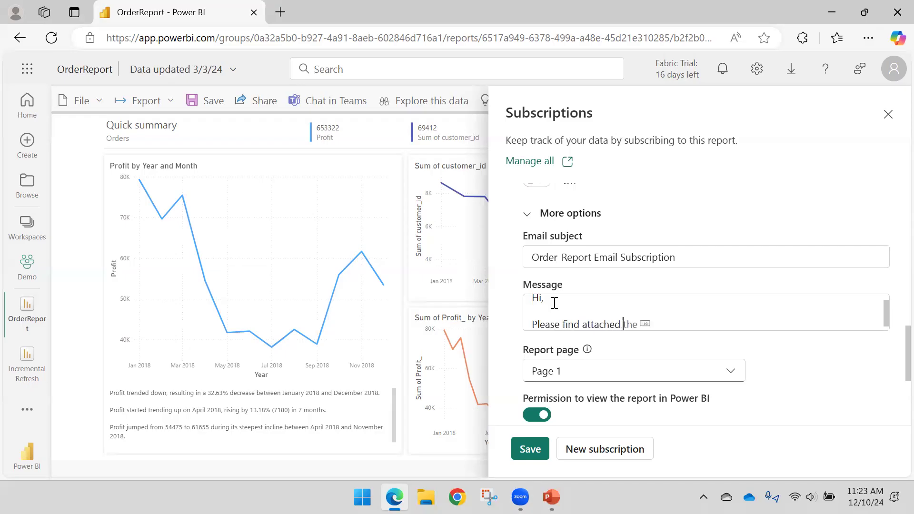
text( Order Report Summary)
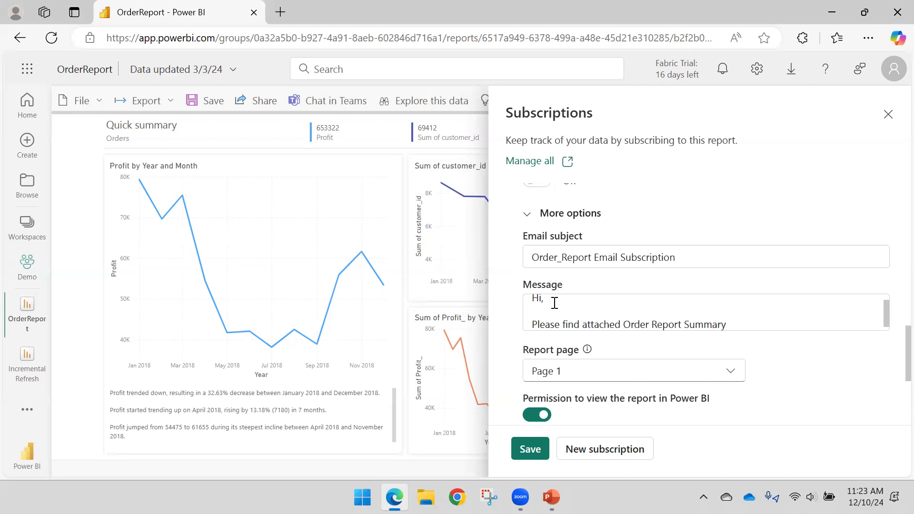
text(.)
- Close the message with "Thanks," after a blank line and the sender's initials on the line below
key(Return)
key(Return)
text(Th)
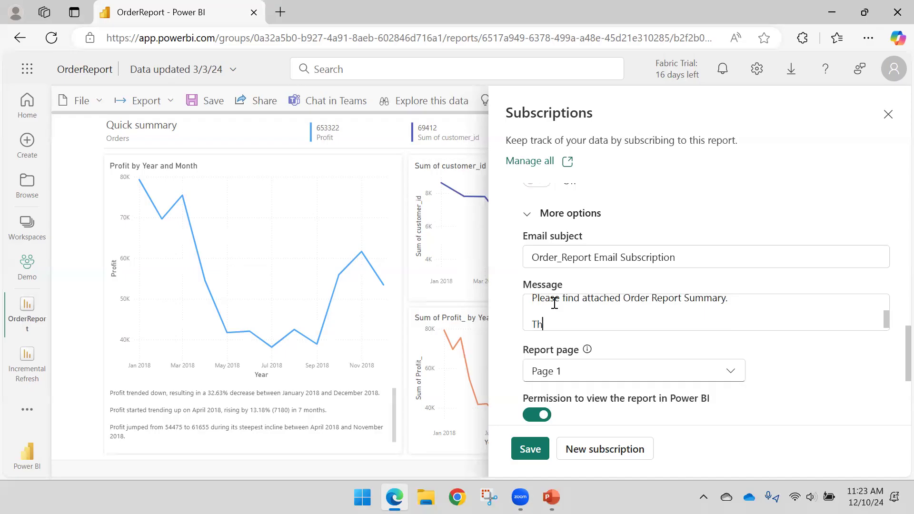
text(aksns)
text(ks,)
key(Return)
text(BB)
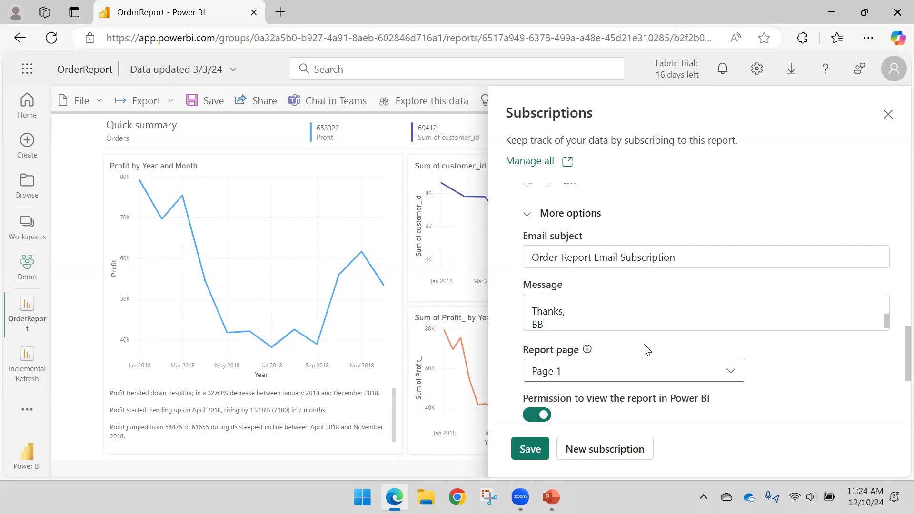
- Check the report pages available for the subscription and keep Page 1
scroll(623, 341, down, 2)
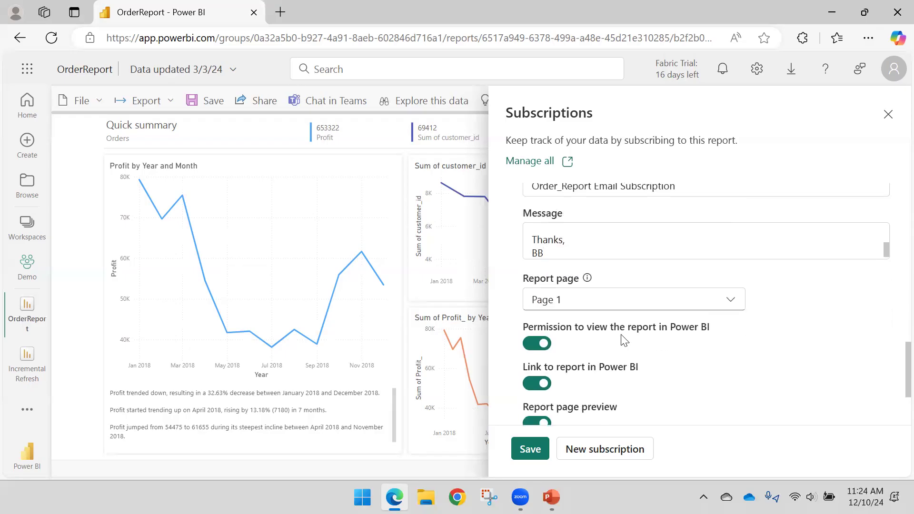
click(597, 300)
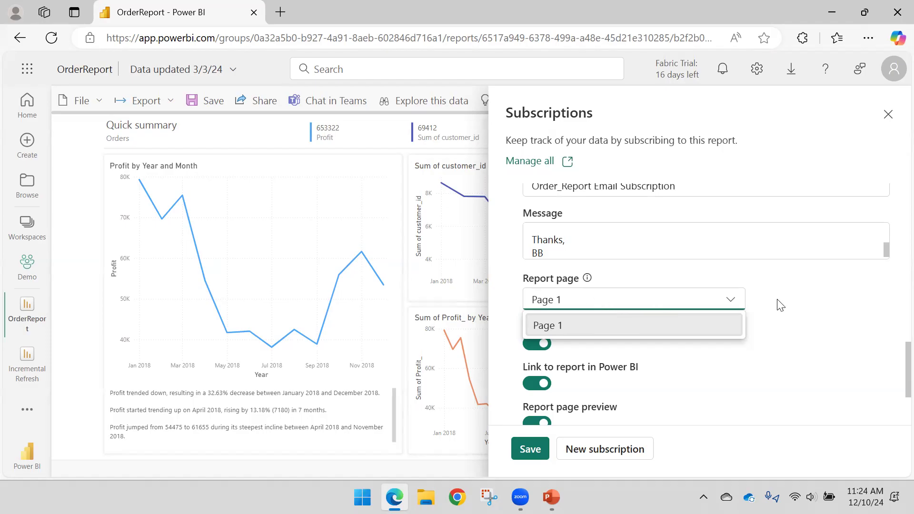
click(734, 305)
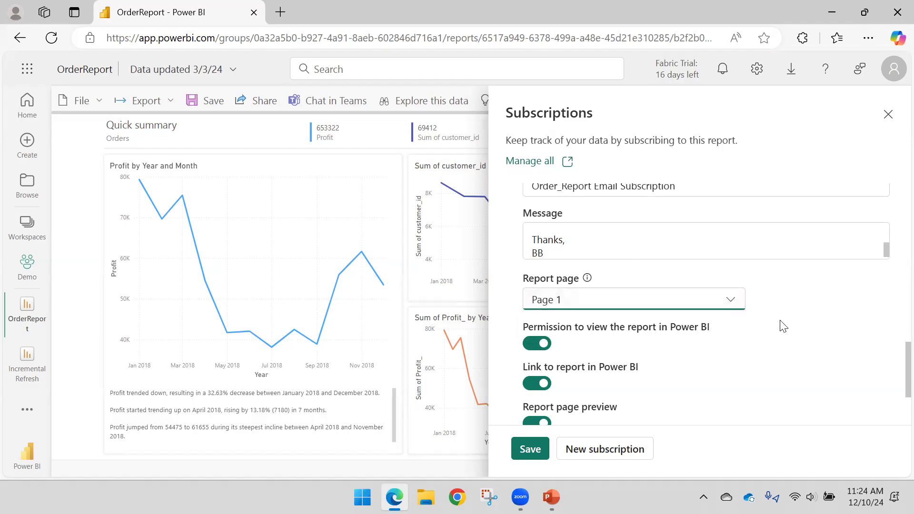
- Switch the link to the report and the report page preview off and back on for the subscription
scroll(784, 326, down, 2)
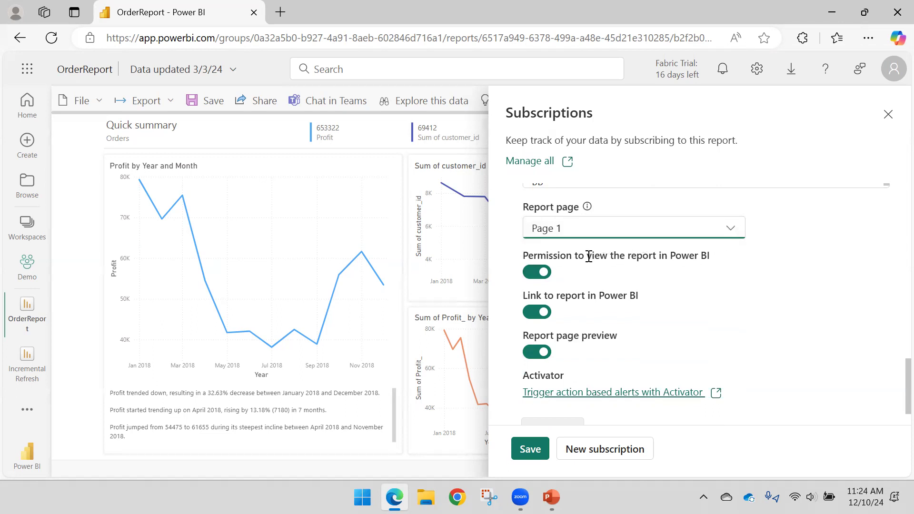
click(540, 313)
click(539, 314)
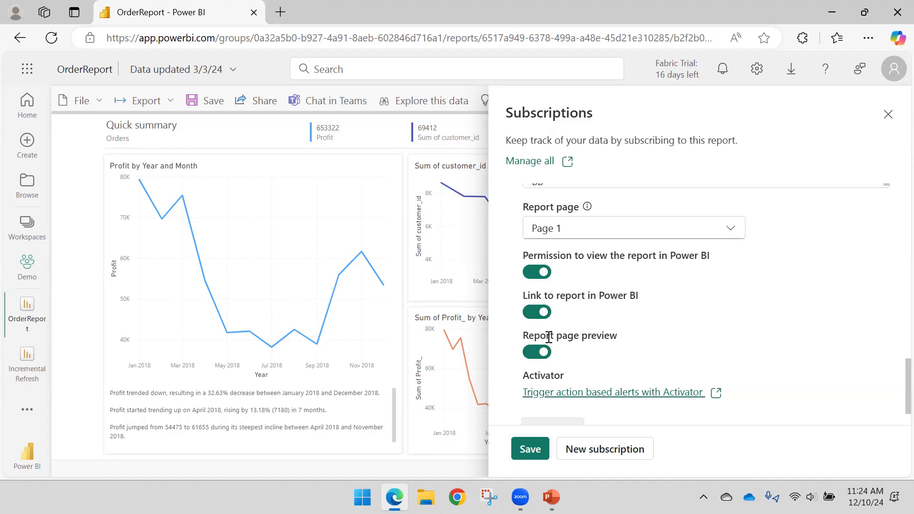
click(534, 351)
click(537, 353)
- Save the configured email subscription for the OrderReport
scroll(668, 353, down, 1)
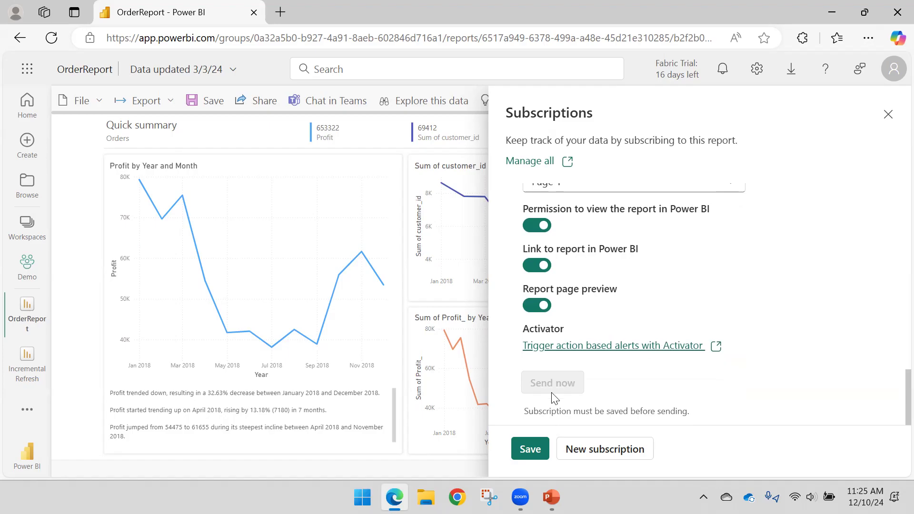
scroll(695, 291, up, 10)
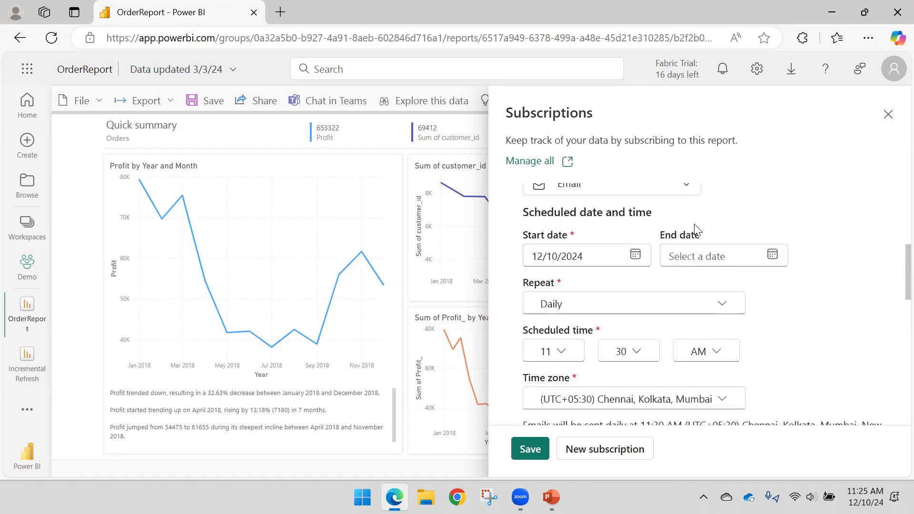
scroll(696, 225, down, 10)
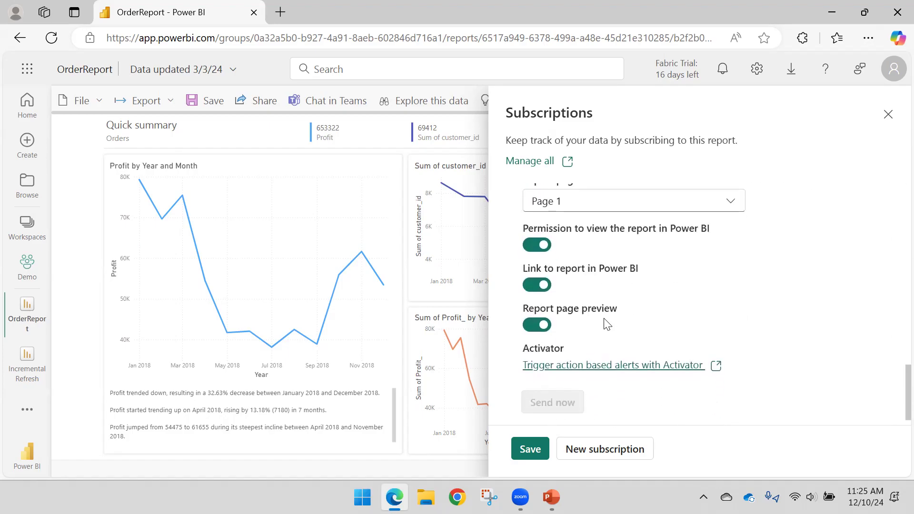
click(541, 447)
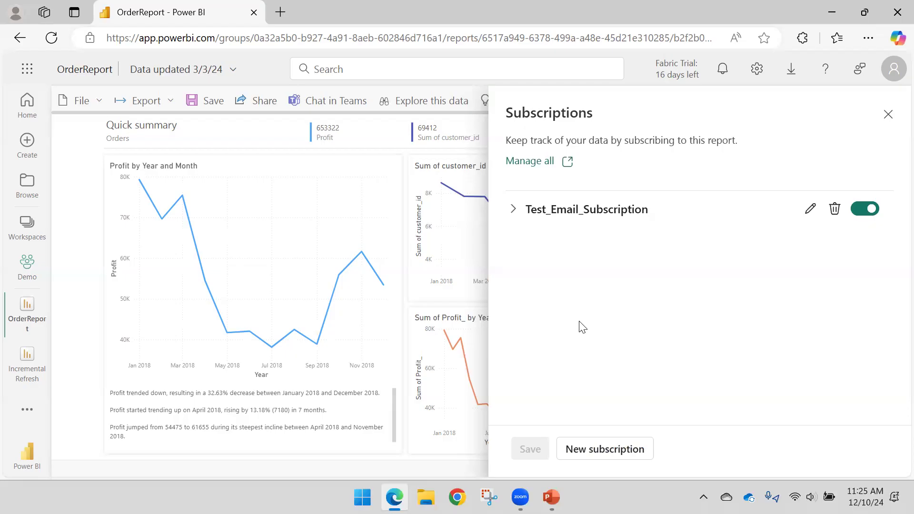
- Start a second subscription of the Standard type and name it Test2
click(585, 452)
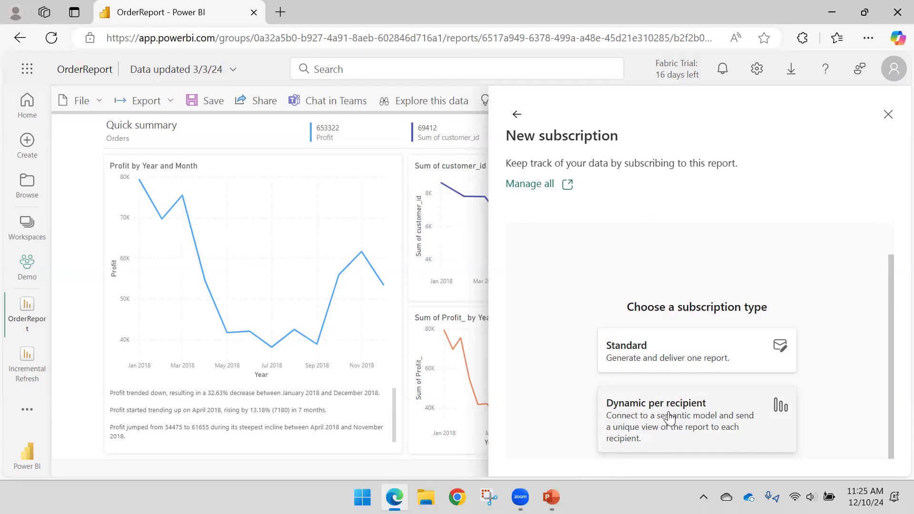
click(516, 114)
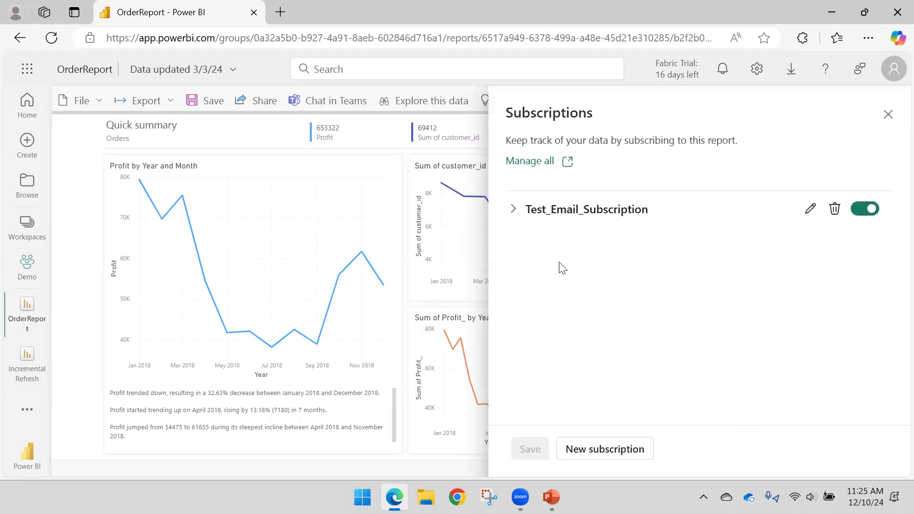
click(610, 458)
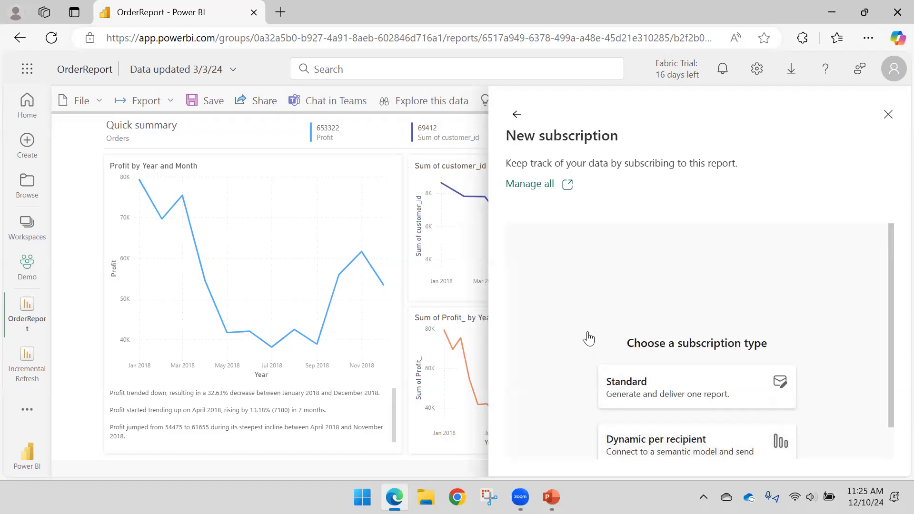
click(649, 378)
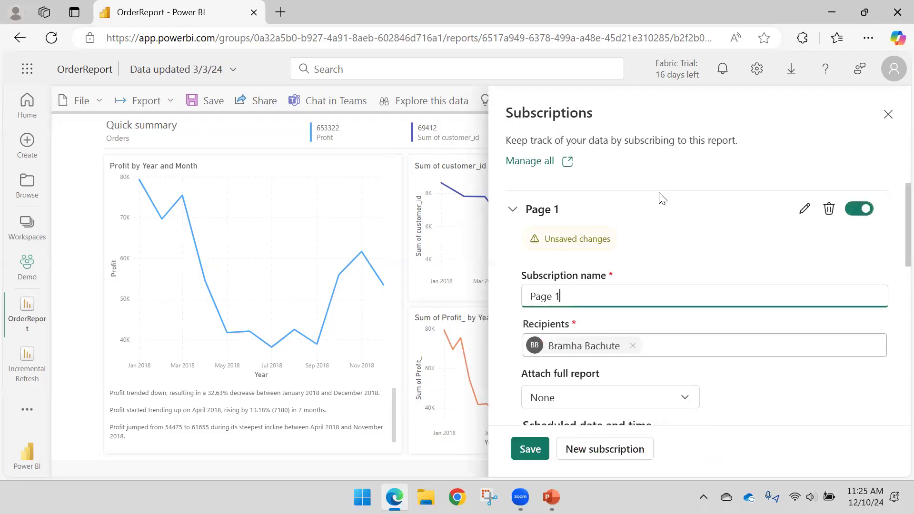
drag(576, 293, 418, 298)
text(Test2)
- Leave the Test2 subscription without an attachment and set it to repeat After data refresh (once daily)
scroll(627, 258, down, 3)
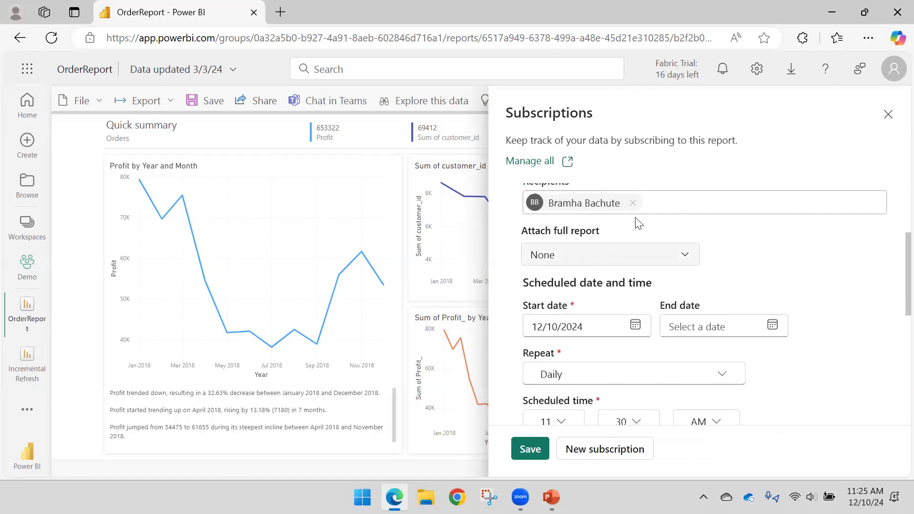
click(566, 257)
click(772, 260)
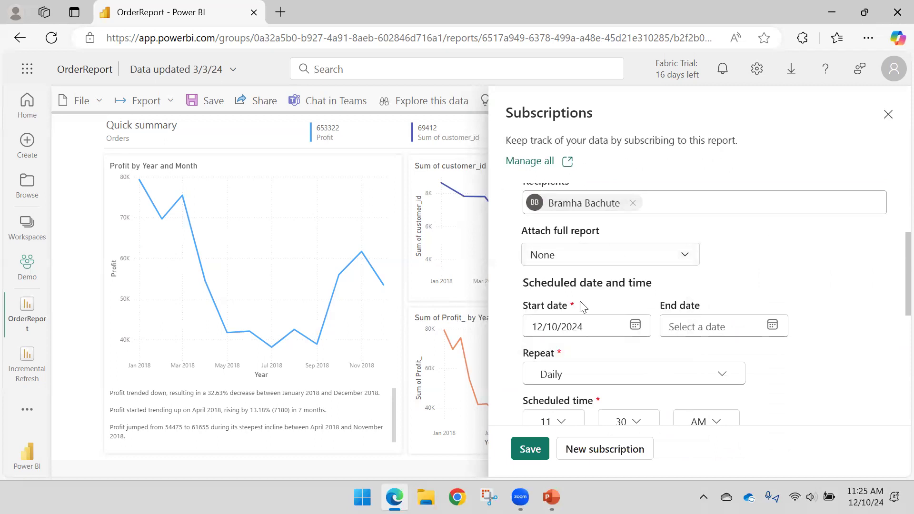
scroll(584, 309, up, 1)
scroll(584, 310, down, 3)
click(585, 307)
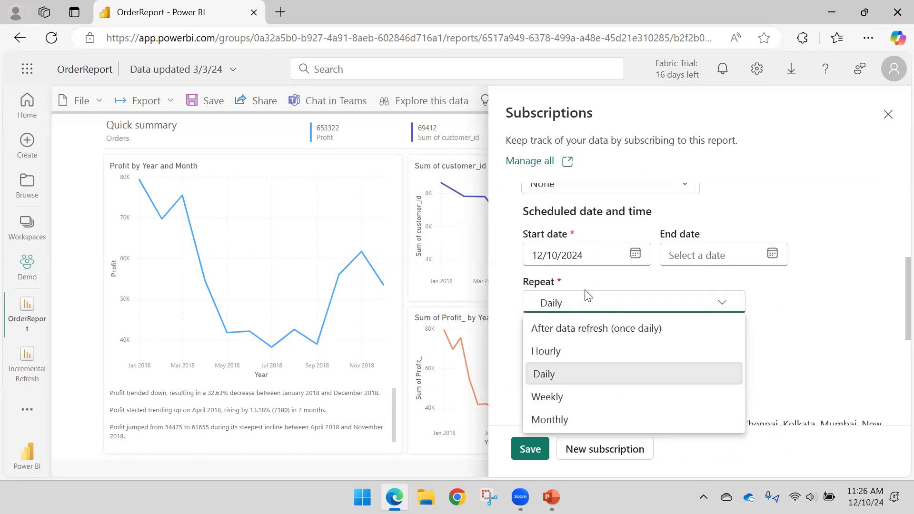
click(566, 329)
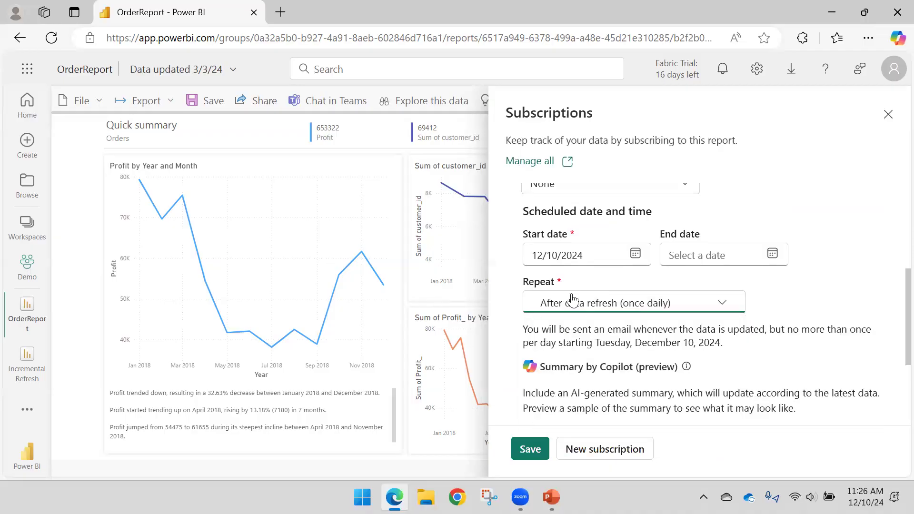
- Expand the additional options of the Test2 subscription, review them and save the subscription
scroll(584, 314, down, 3)
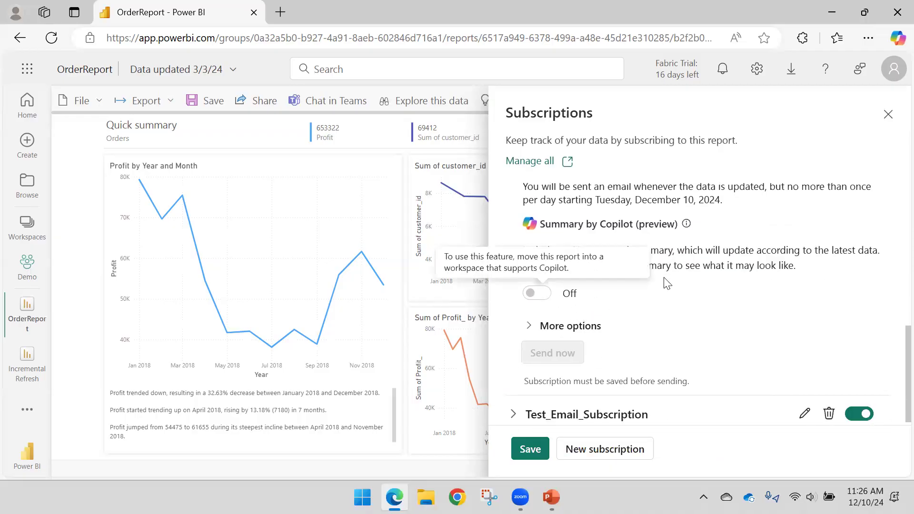
click(528, 321)
scroll(562, 310, down, 3)
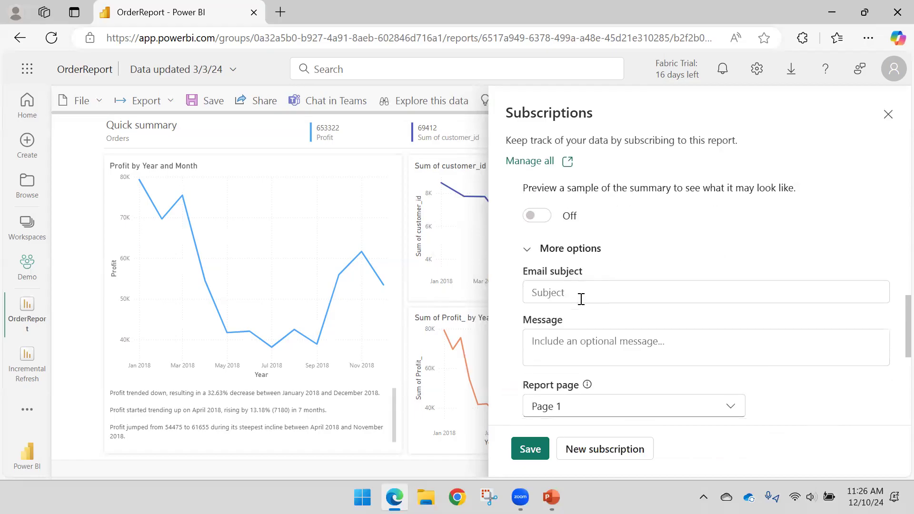
scroll(627, 373, up, 3)
scroll(618, 310, down, 3)
scroll(582, 354, down, 3)
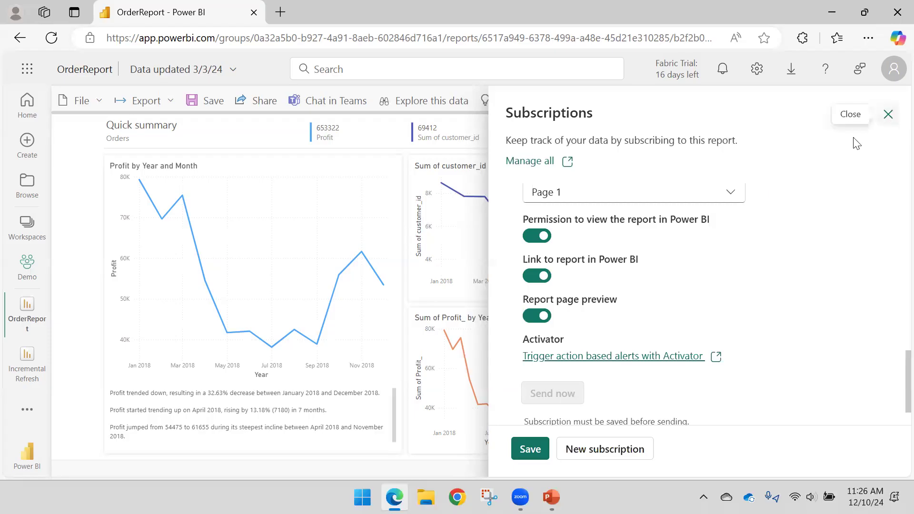
scroll(559, 372, down, 1)
click(531, 449)
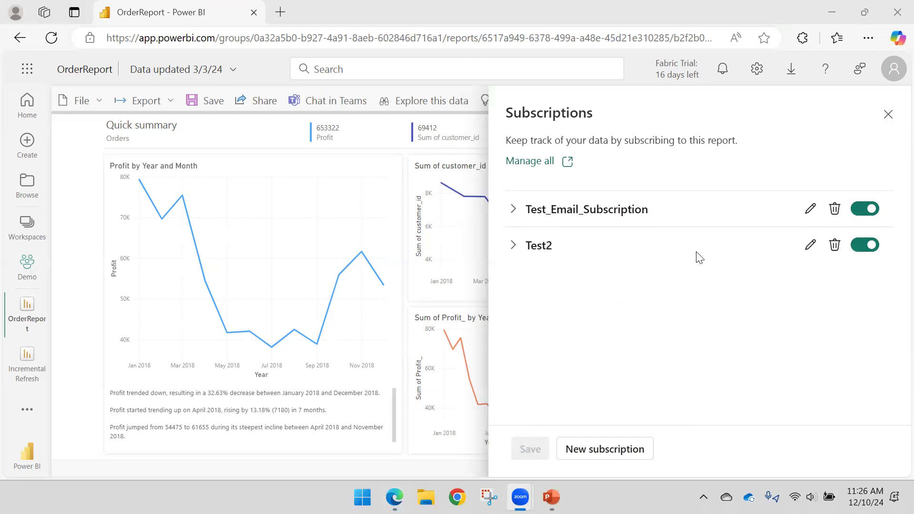
- Delete the Test2 subscription permanently from the report's subscriptions
click(514, 245)
click(514, 246)
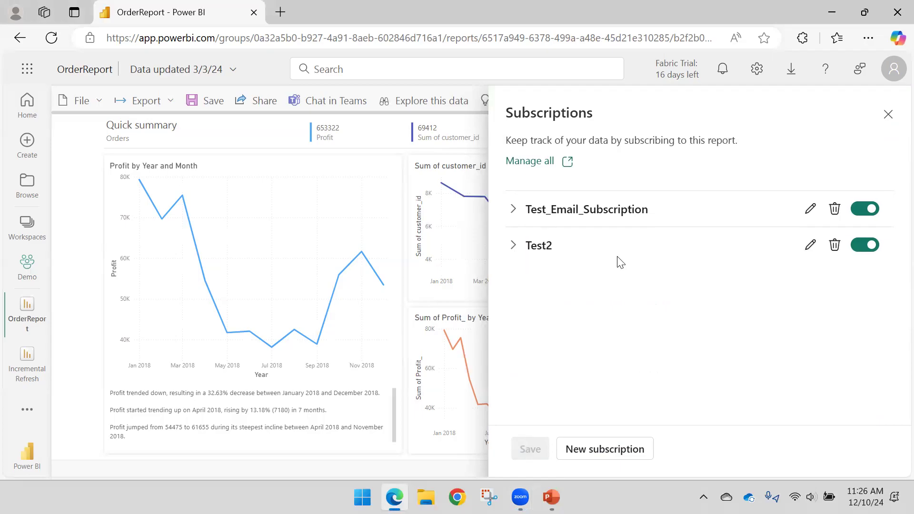
click(563, 213)
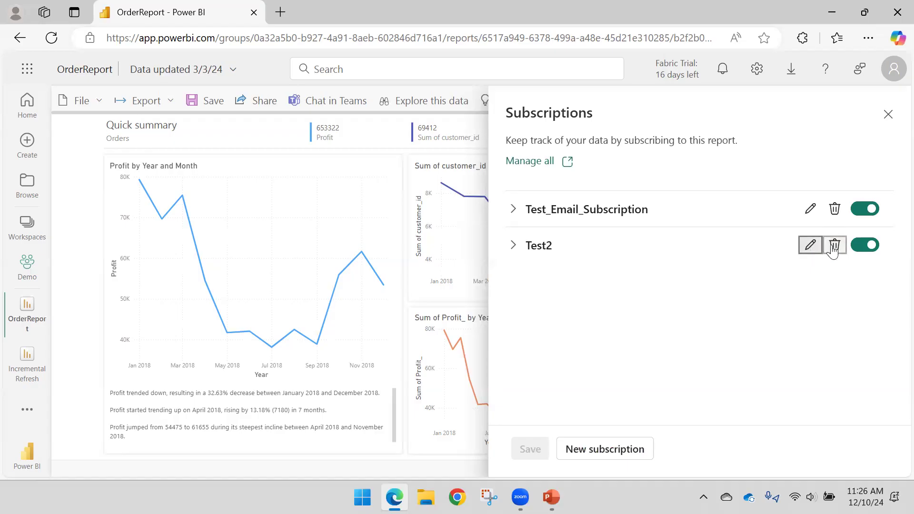
click(835, 245)
click(605, 293)
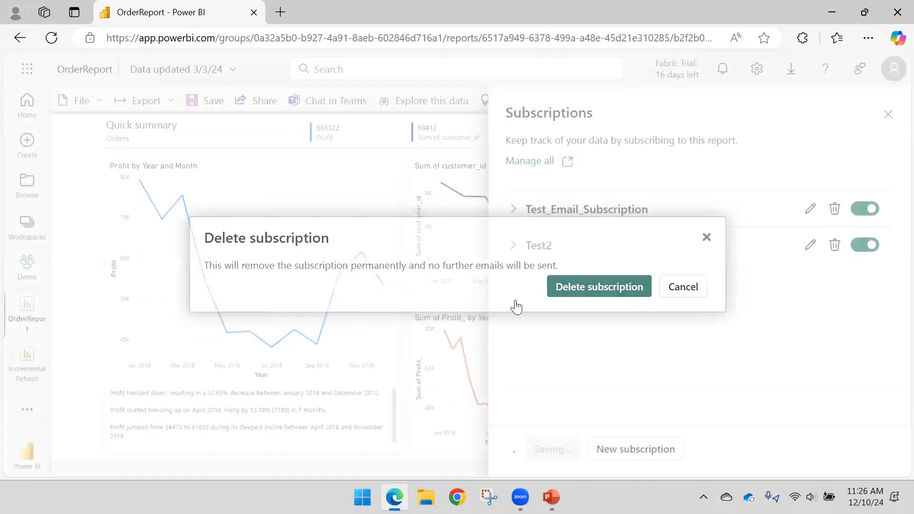
- Expand Test_Email_Subscription and send its email immediately
click(513, 210)
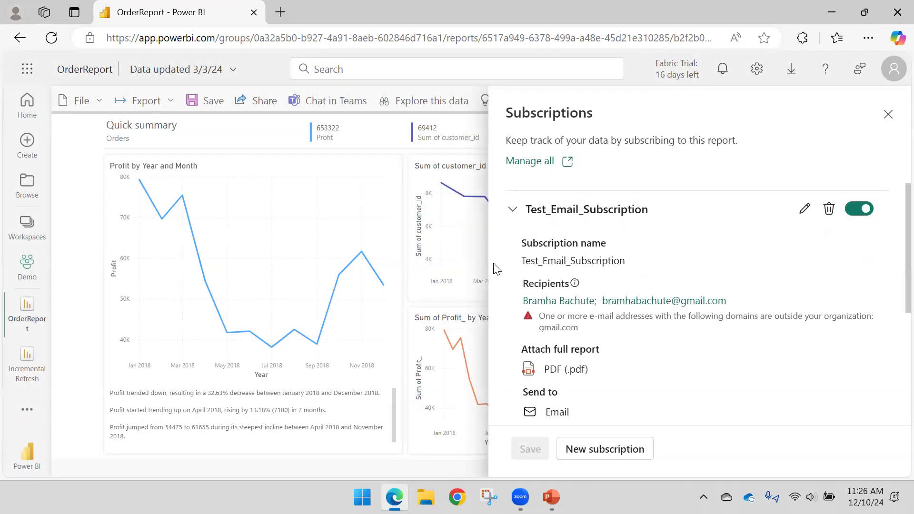
scroll(601, 243, down, 4)
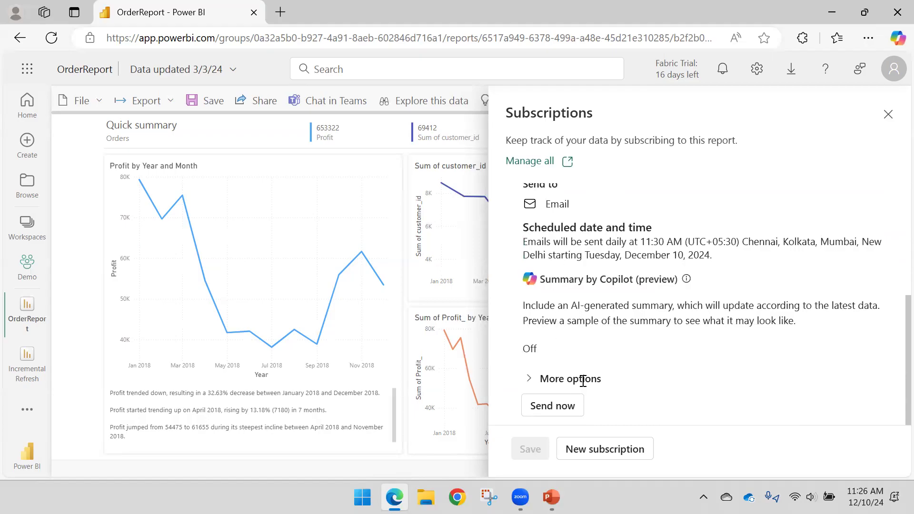
click(573, 418)
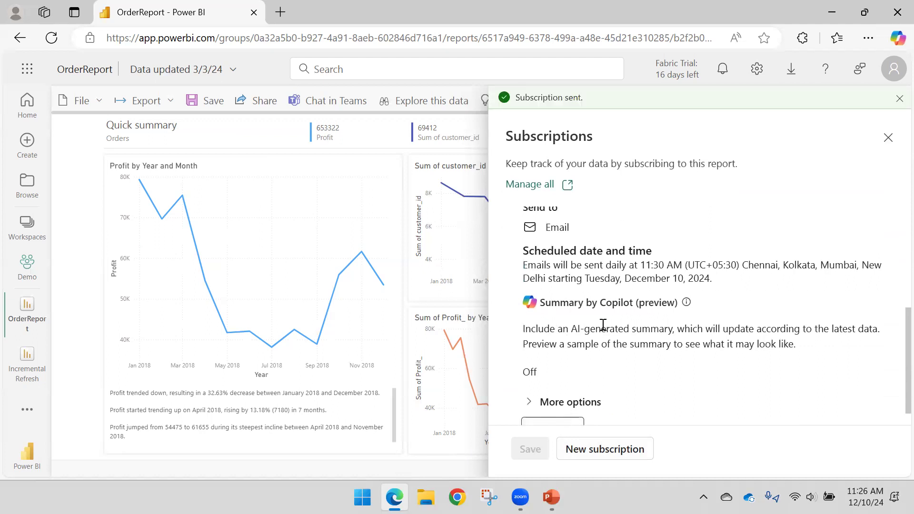
scroll(614, 308, down, 1)
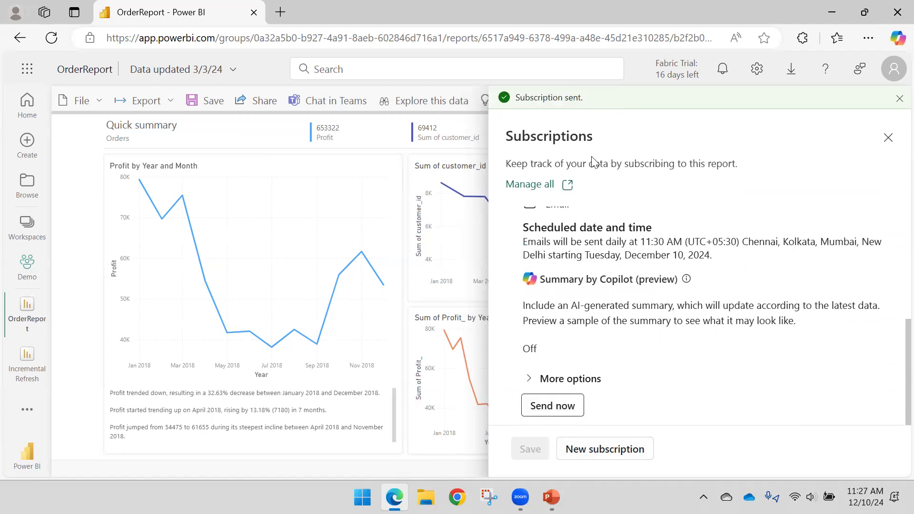
- Switch to Outlook (classic) and open today's Power BI email about the OrderReport subscription in the inbox
key(super)
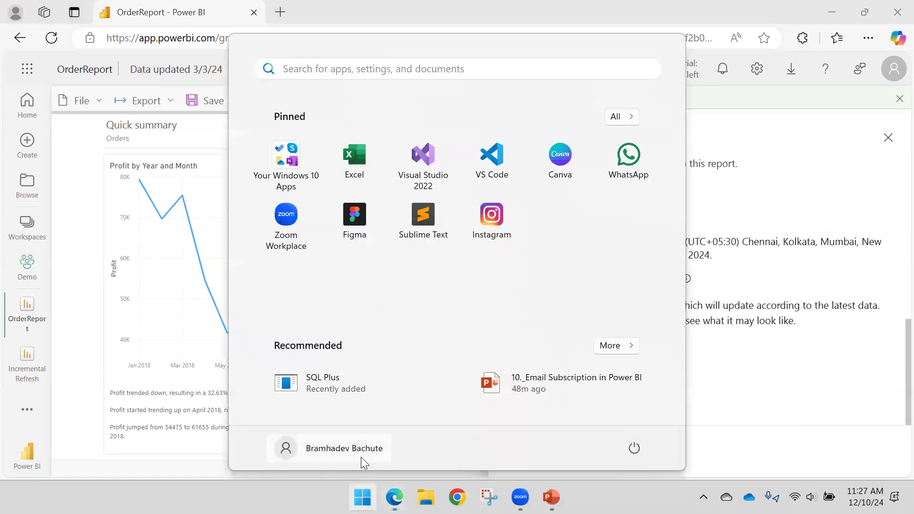
text(Out)
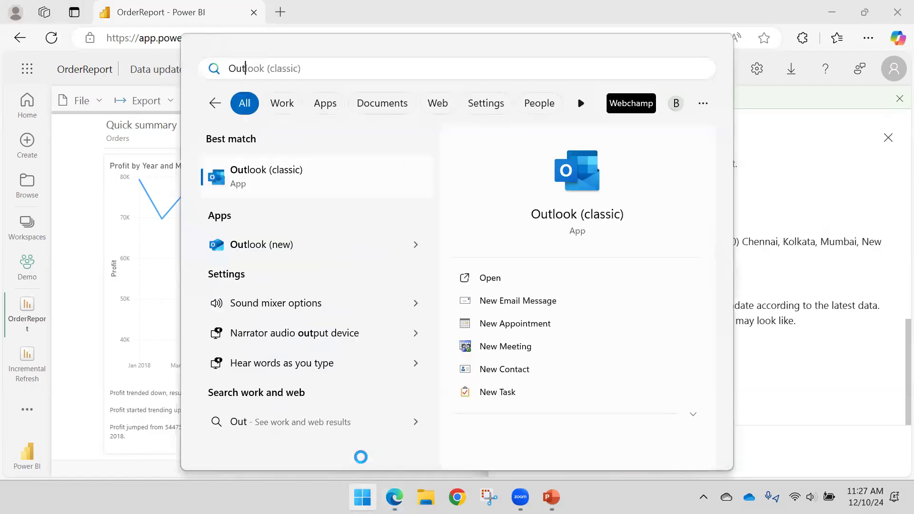
key(Return)
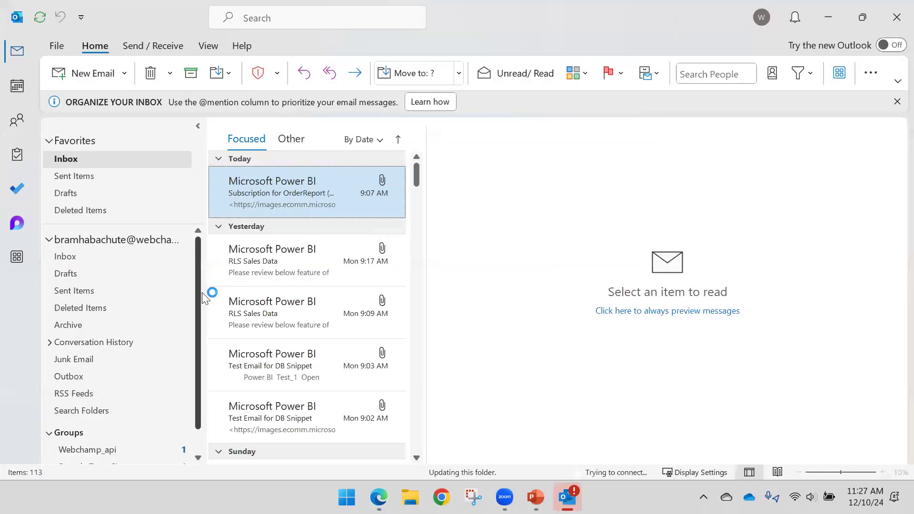
click(286, 260)
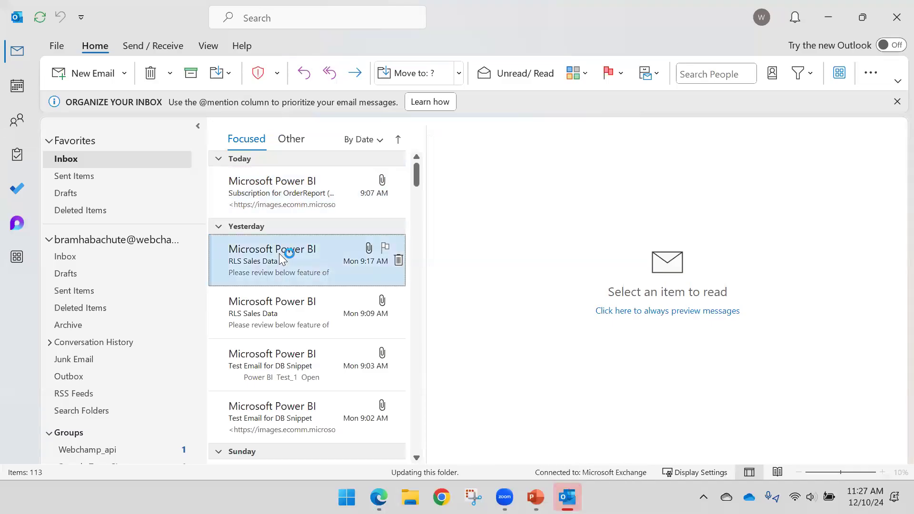
click(266, 197)
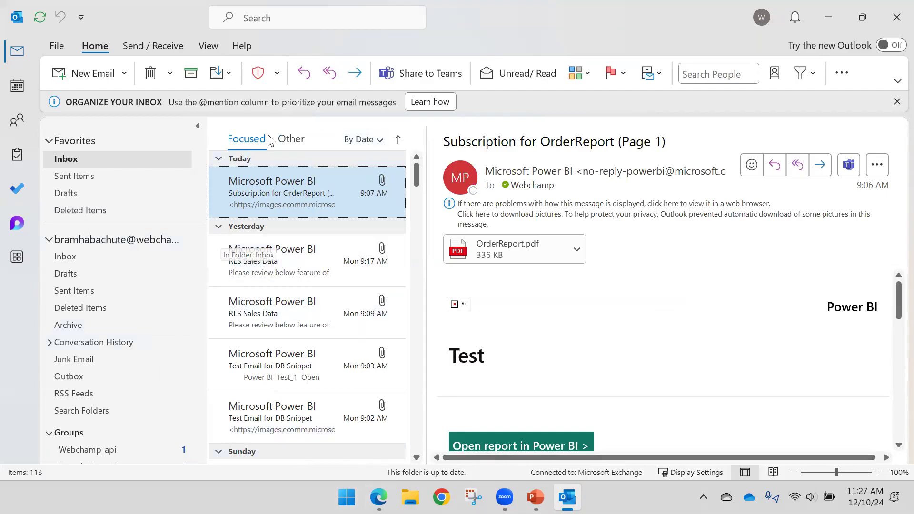
- Check Outlook for newly received mail and switch back to the OrderReport in Power BI
click(153, 46)
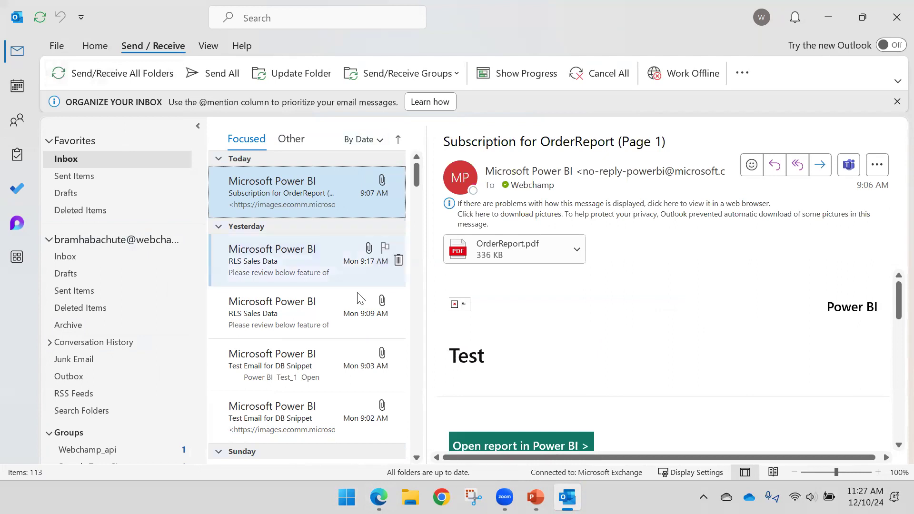
click(379, 498)
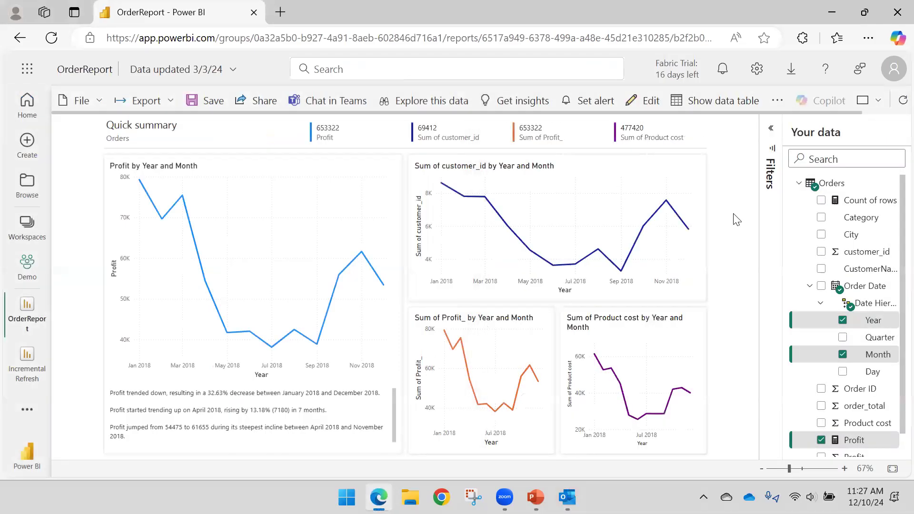
- Collapse the Orders table, read the PowerPoint slides through "Get data for Activator from Power BI", and return to the OrderReport in Power BI
click(799, 183)
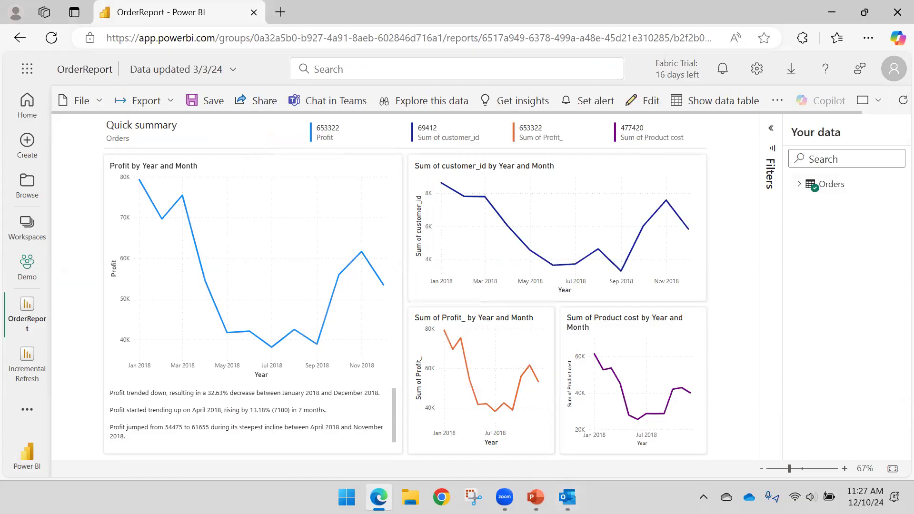
click(504, 497)
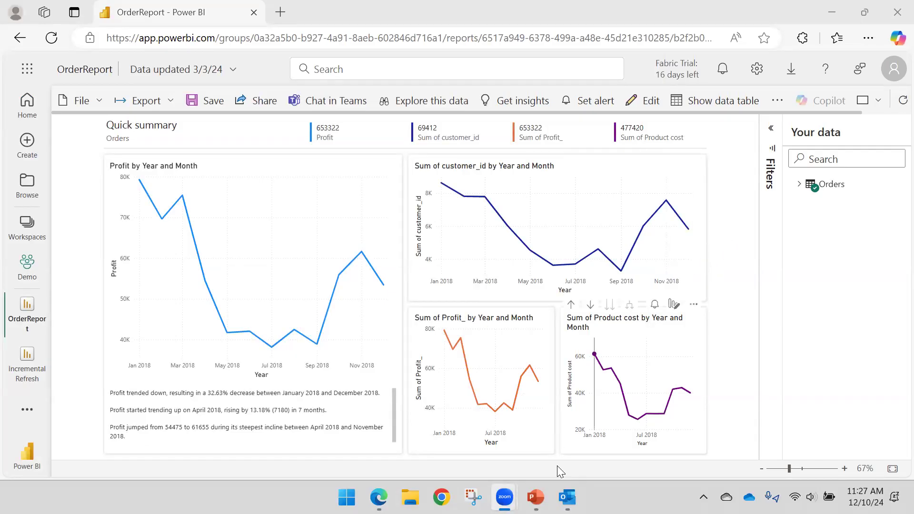
click(536, 496)
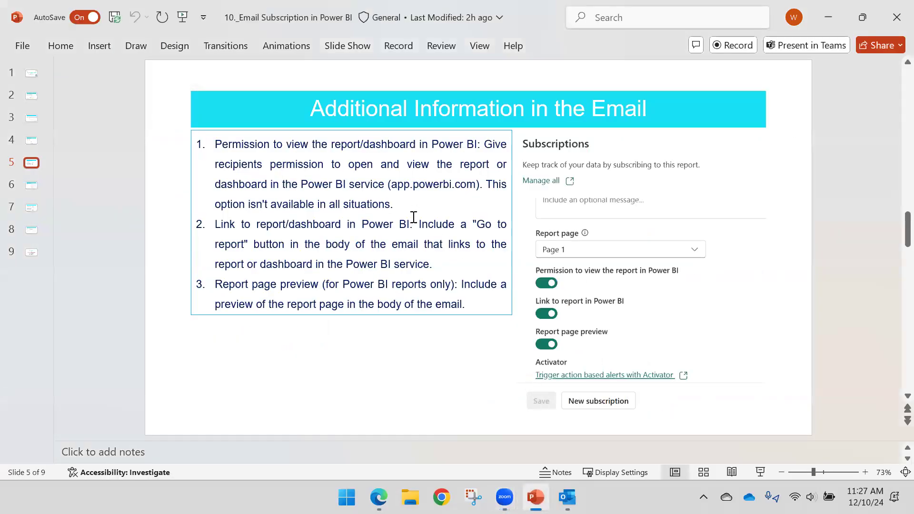
scroll(415, 212, up, 1)
scroll(415, 212, down, 1)
scroll(415, 211, down, 1)
scroll(415, 213, up, 1)
scroll(419, 205, down, 1)
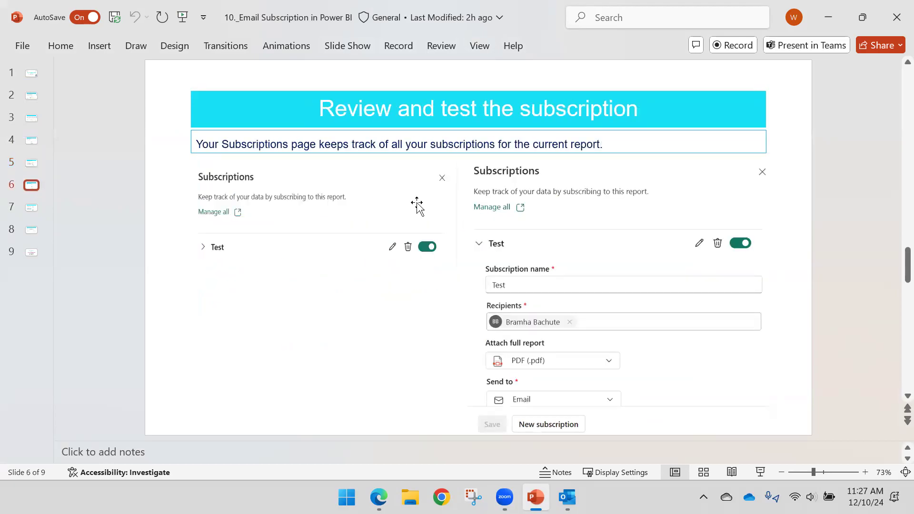
scroll(417, 205, down, 1)
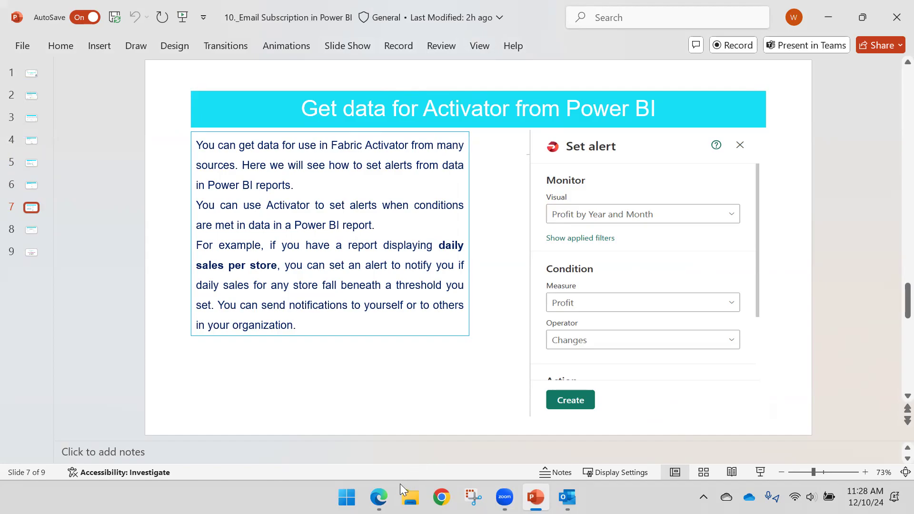
click(379, 497)
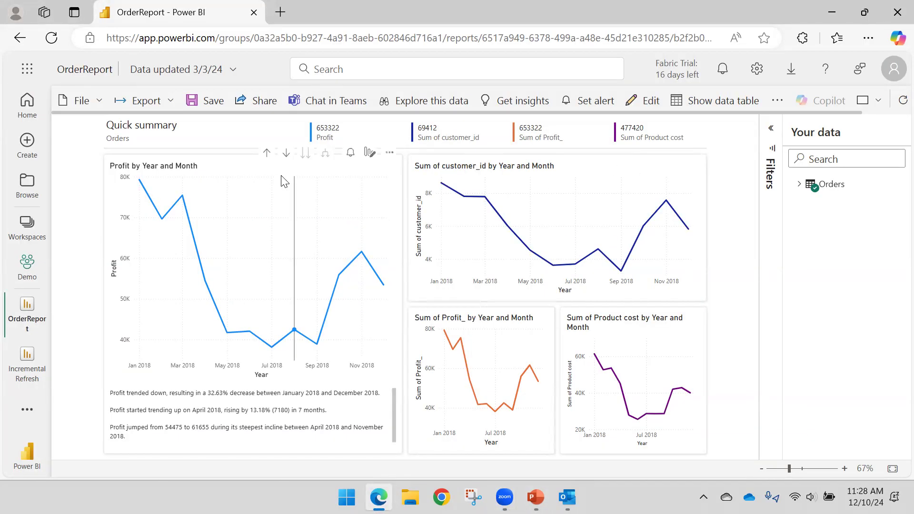
mouse_move(360, 165)
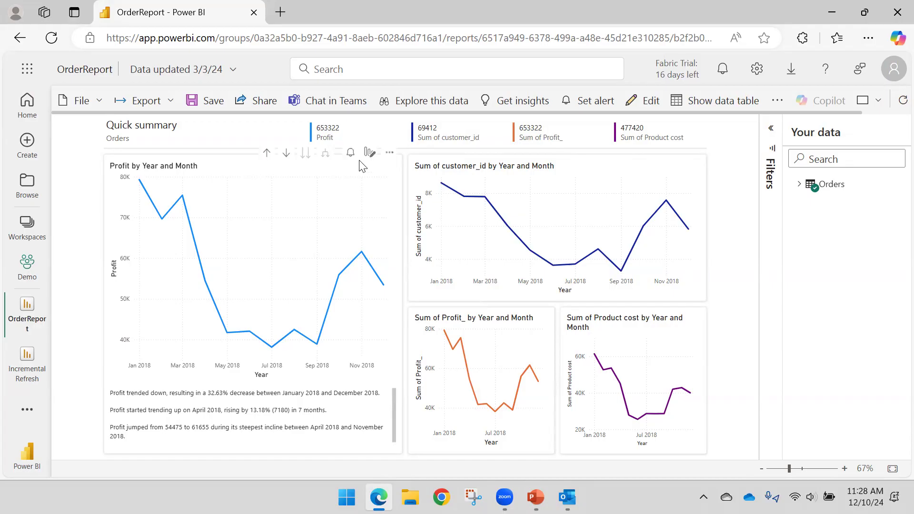
click(390, 152)
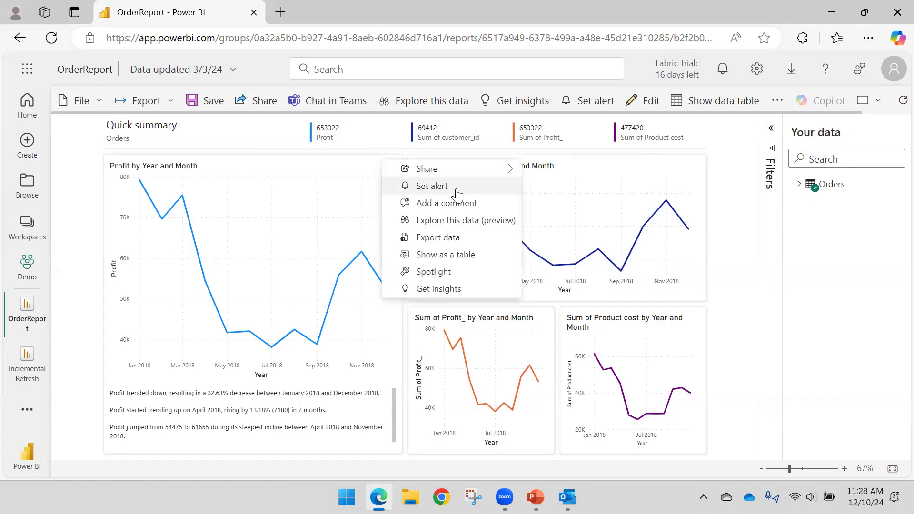
click(589, 100)
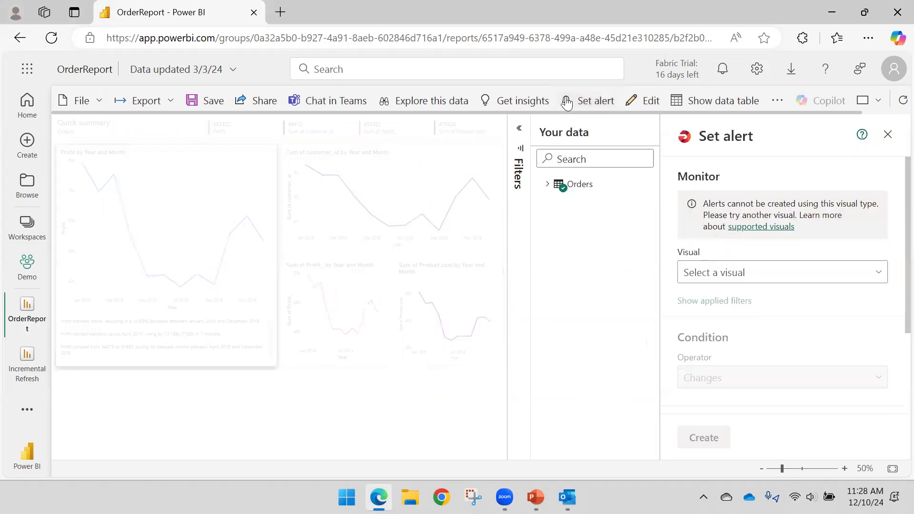
click(888, 135)
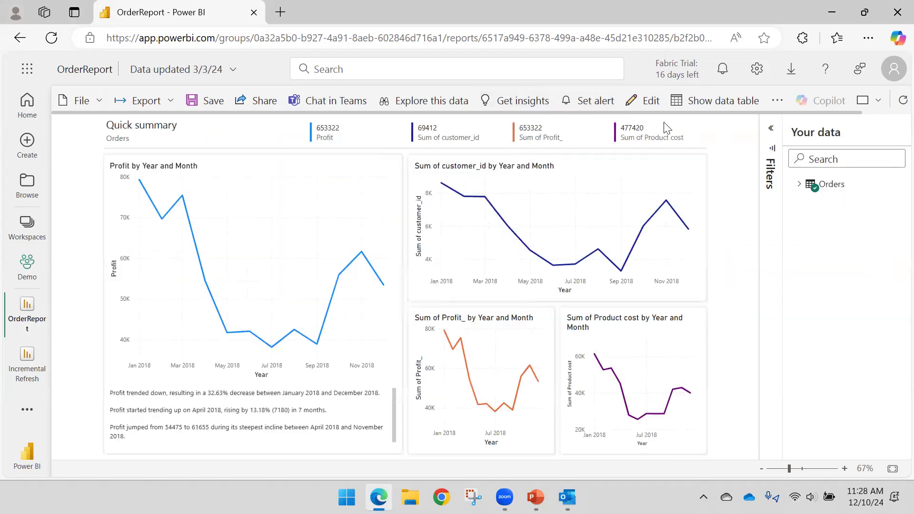
- Start a new alert on the report and select "Sum of Profit_ by Year and Month" as the visual to monitor
click(592, 101)
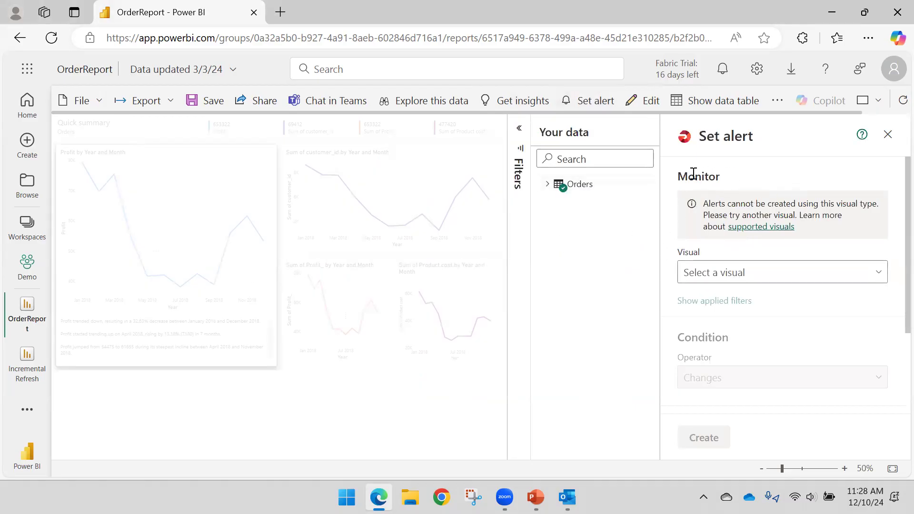
click(791, 278)
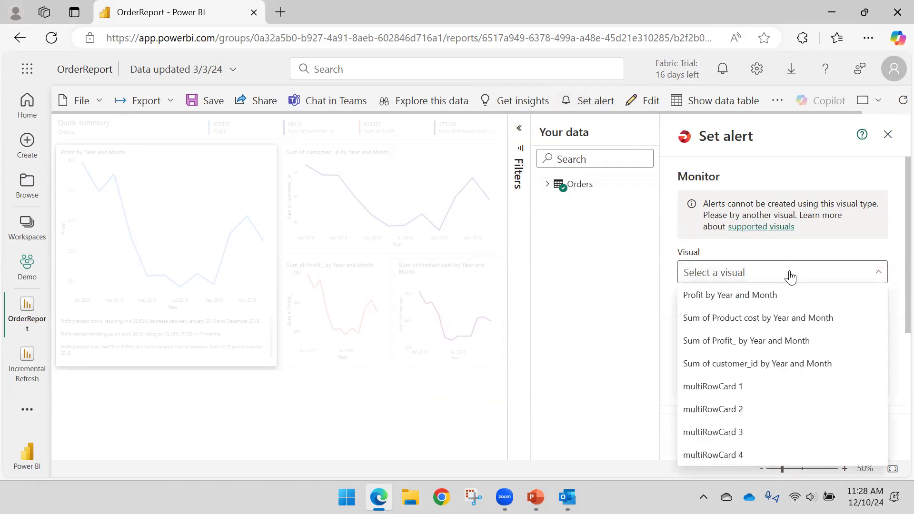
click(778, 300)
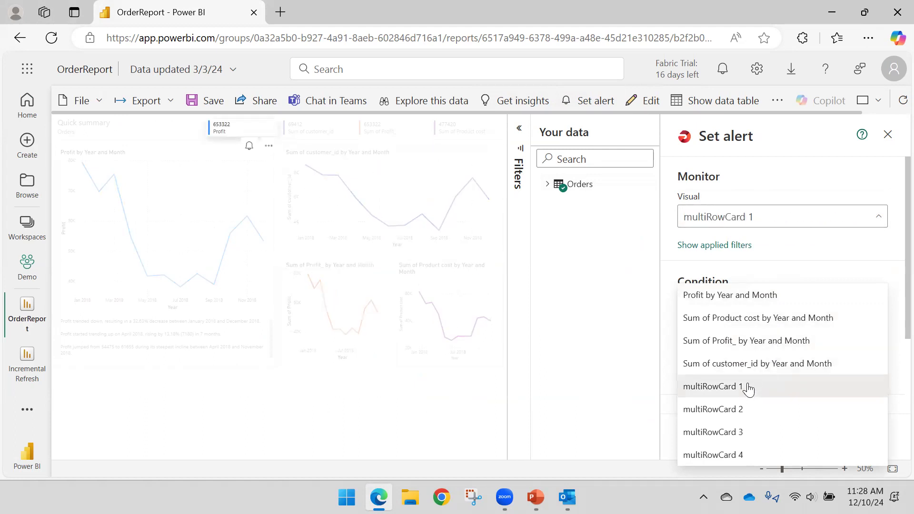
click(775, 342)
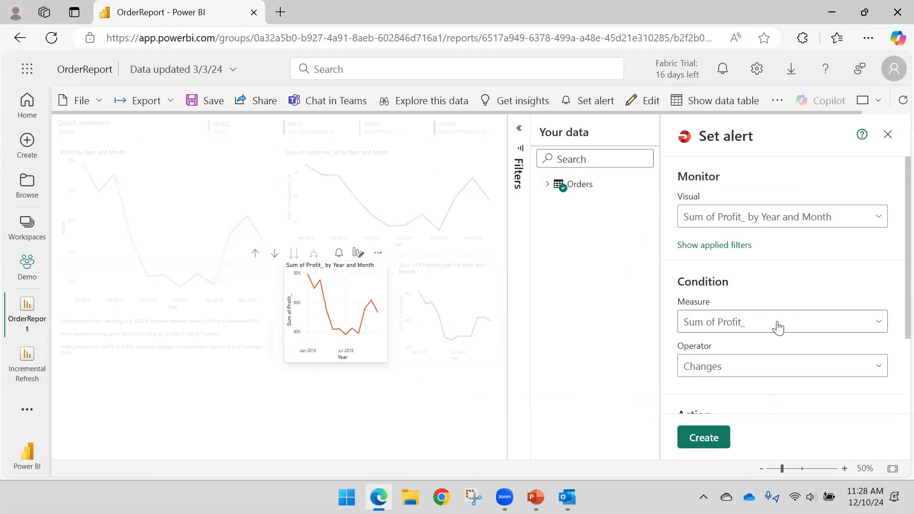
- Keep the alert's operator at Changes and choose Email as the action type
scroll(741, 339, down, 2)
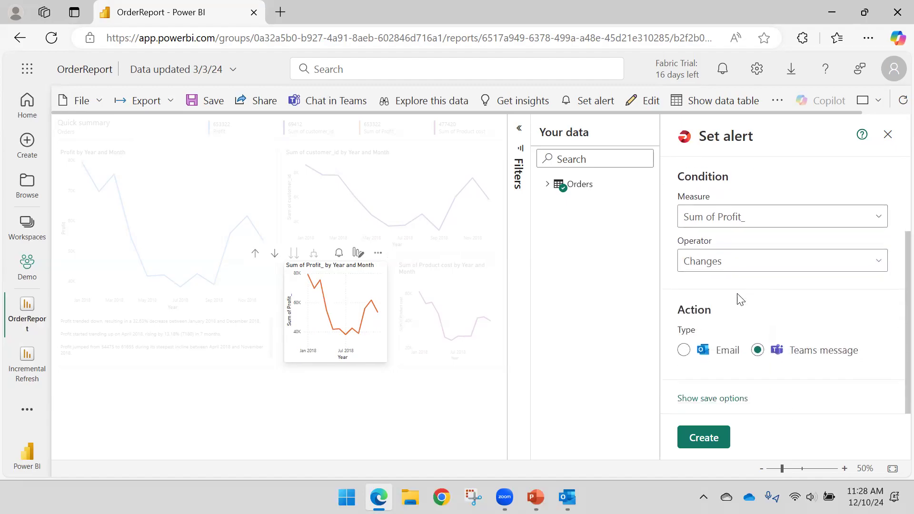
click(766, 272)
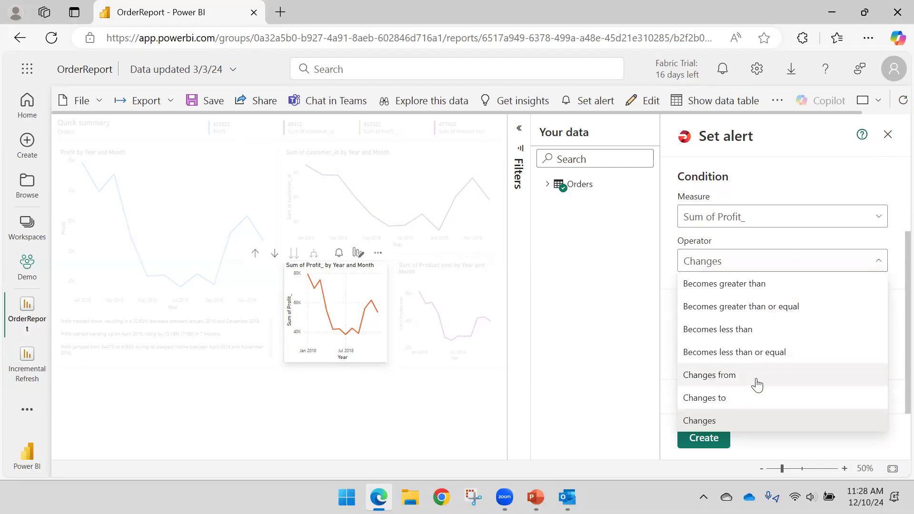
click(722, 424)
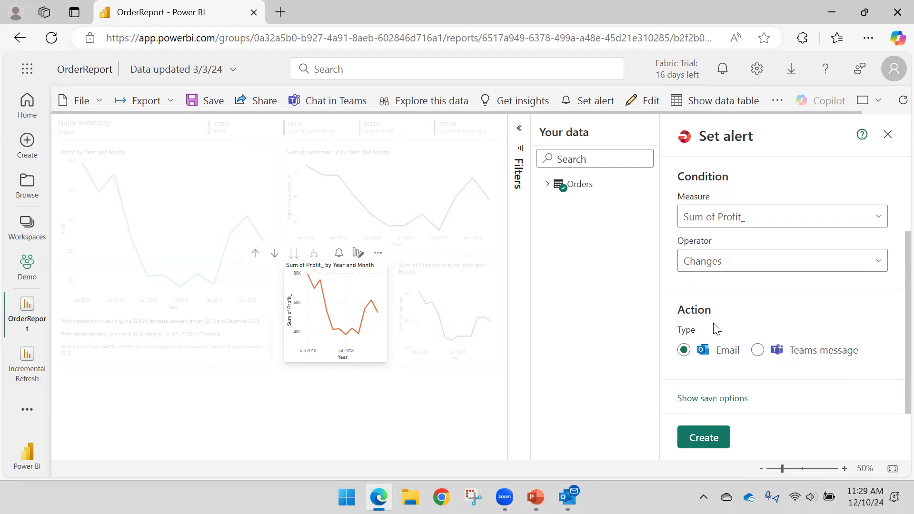
- Review the alert settings and check which filters are applied to the monitored visual
scroll(757, 310, up, 2)
scroll(742, 315, down, 2)
scroll(734, 261, up, 1)
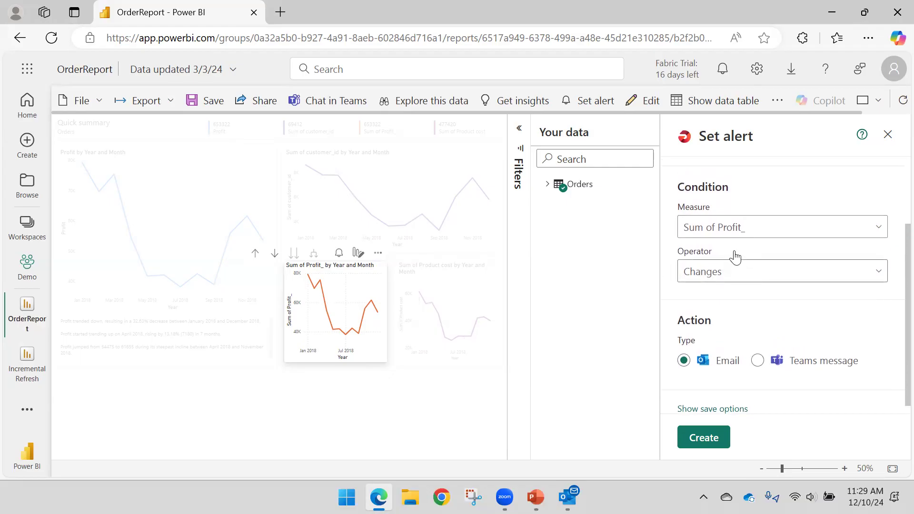
scroll(733, 265, up, 2)
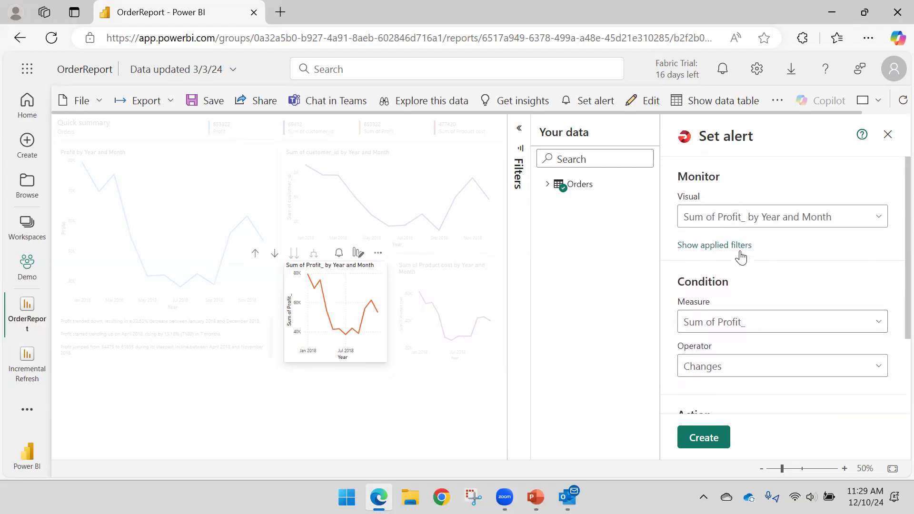
click(728, 246)
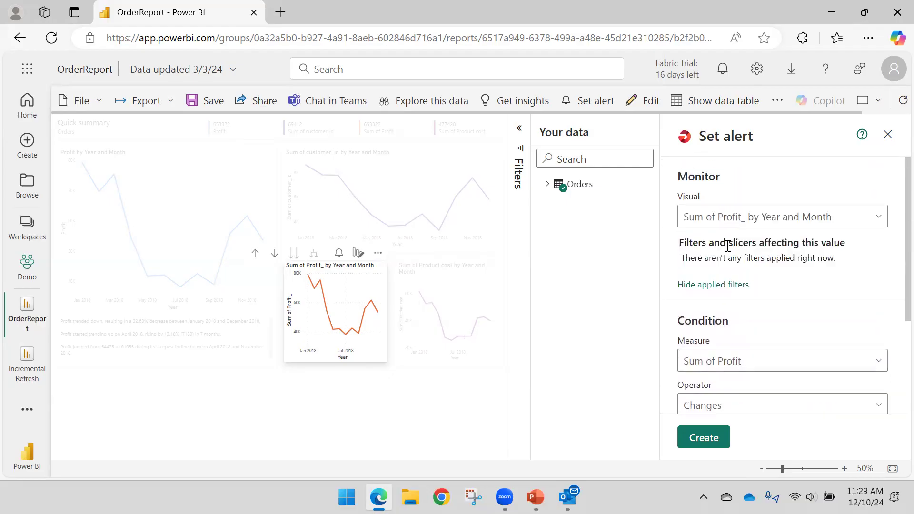
click(705, 287)
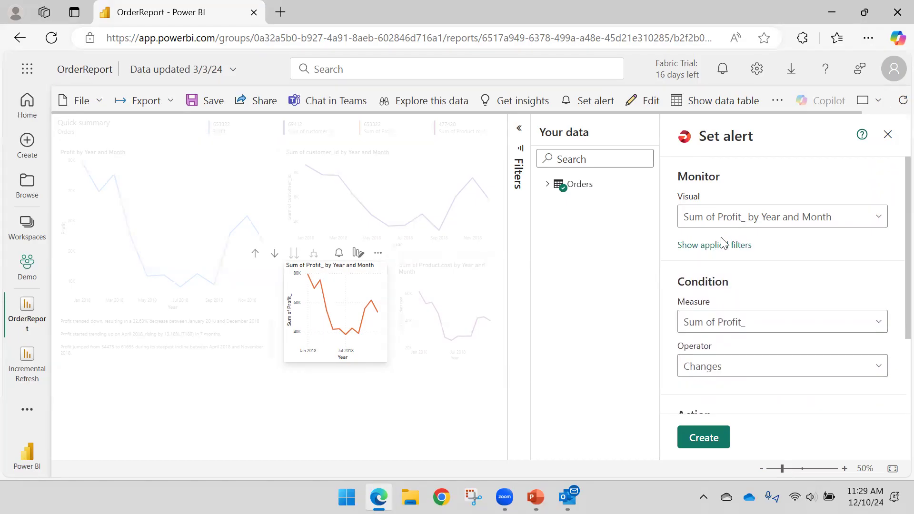
- Reveal the alert's save options and set its save location to the Demo workspace
scroll(720, 243, down, 2)
scroll(724, 284, up, 1)
scroll(743, 286, down, 1)
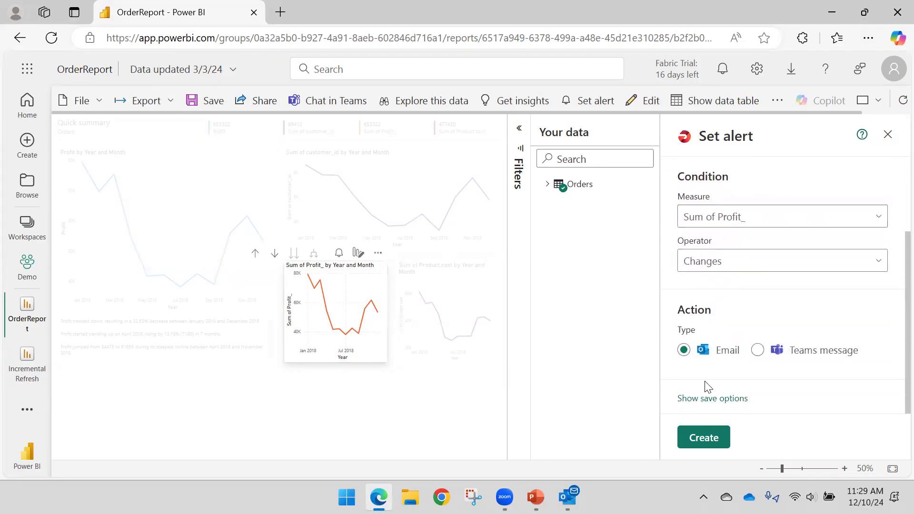
click(708, 400)
scroll(733, 295, down, 3)
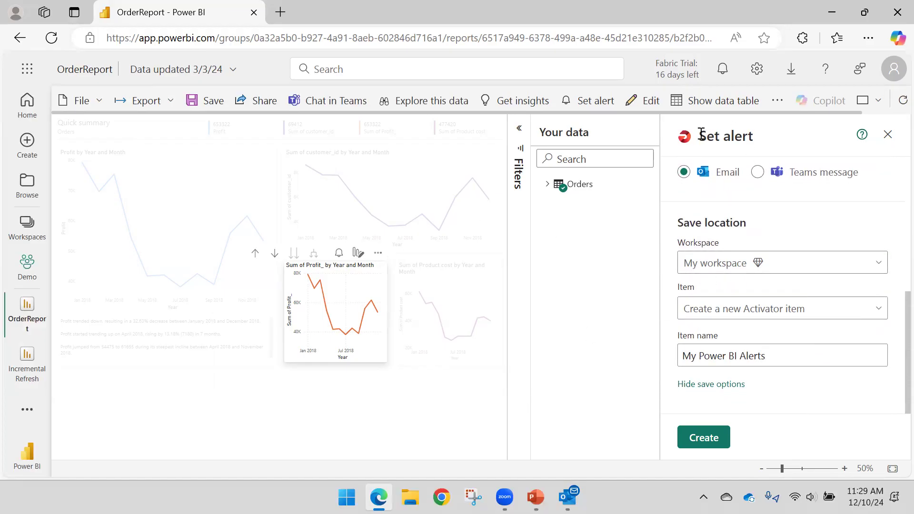
click(768, 268)
click(714, 335)
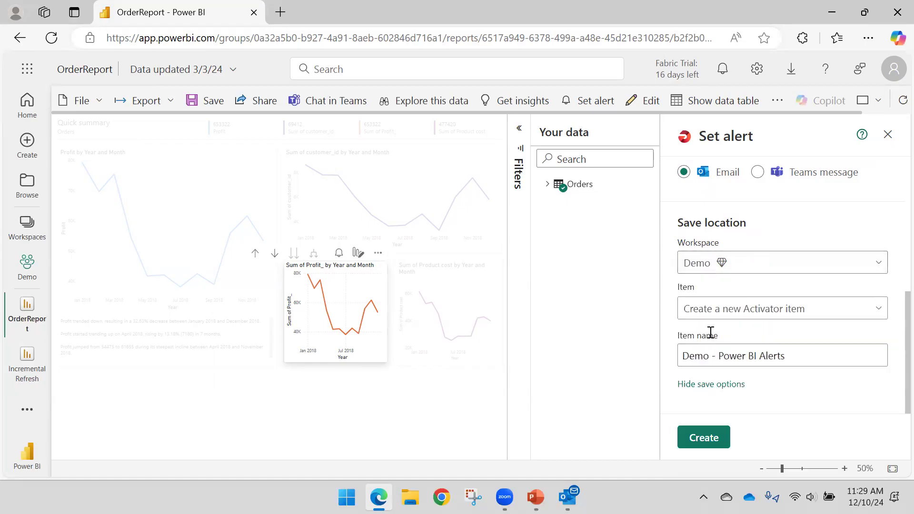
- Keep "Create a new Activator item" as the alert's item and create the alert
click(796, 317)
click(796, 318)
click(701, 442)
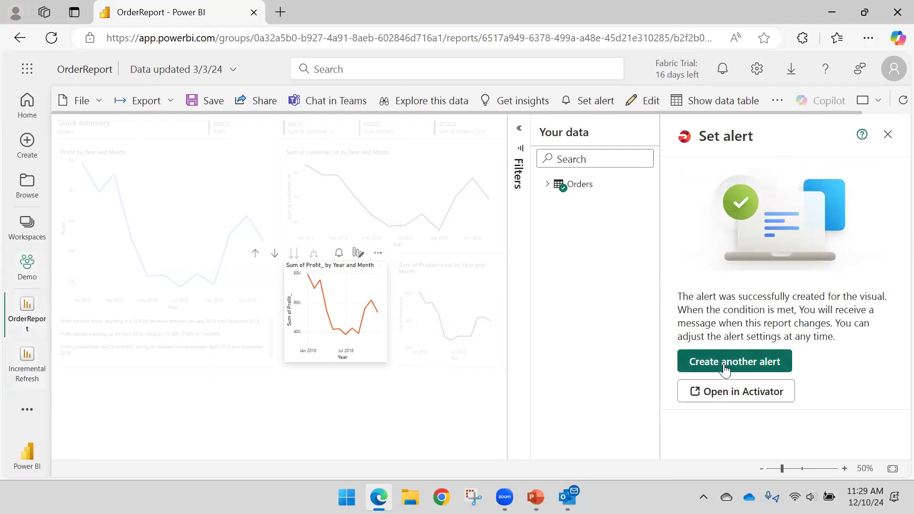
- Open the created alert in Activator, dismiss the introduction and bring up the condition settings of the Sum of Profit_ changes rule
click(734, 398)
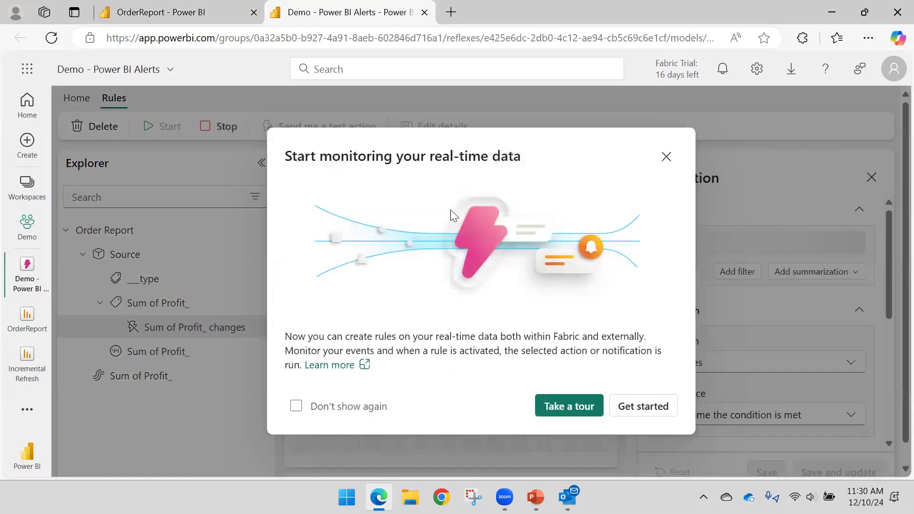
click(665, 157)
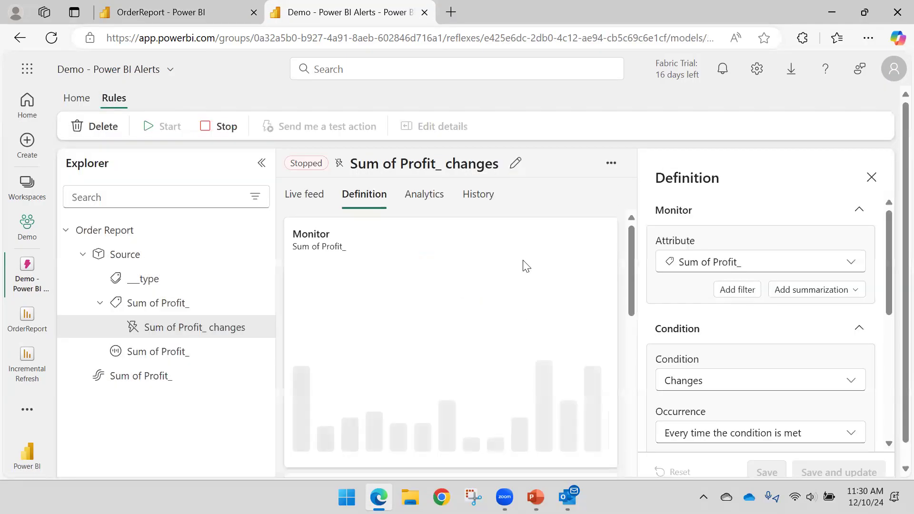
scroll(716, 286, down, 2)
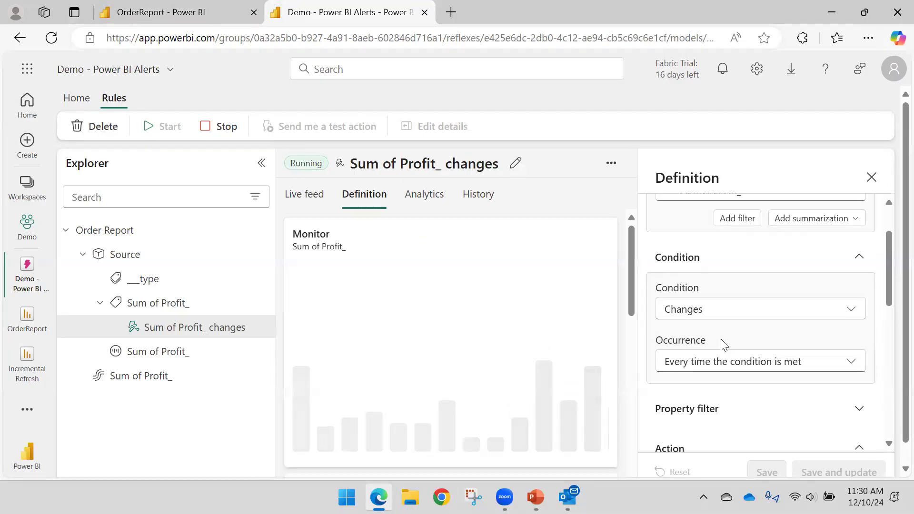
scroll(716, 319, down, 2)
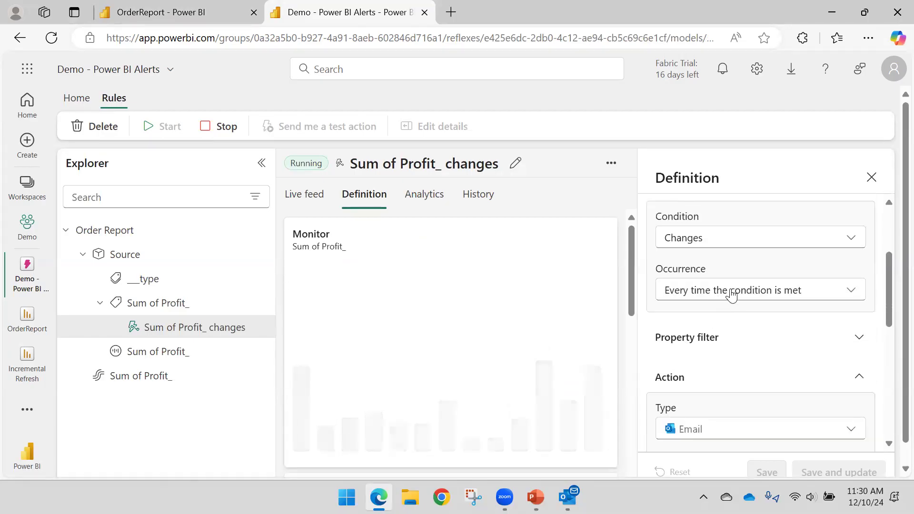
- Change the rule's condition to the numeric change "Decreases to or below" with a value of 40000
click(729, 243)
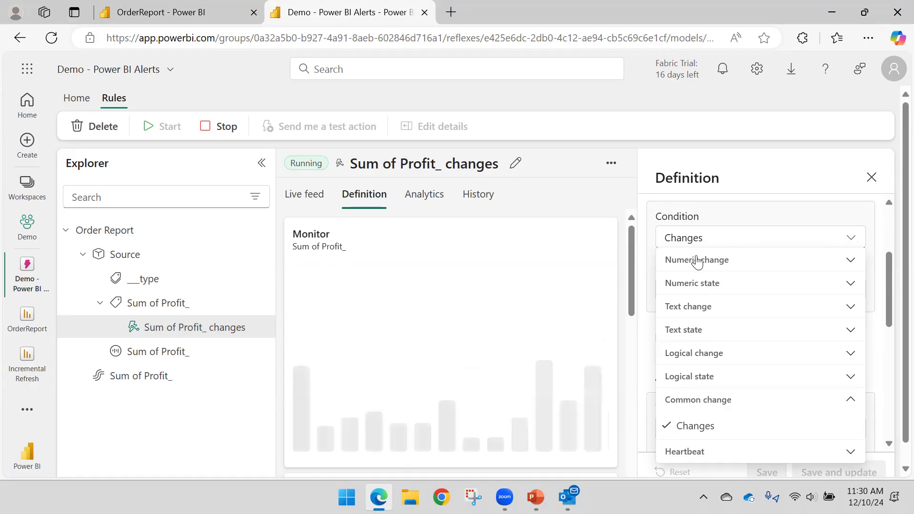
click(764, 265)
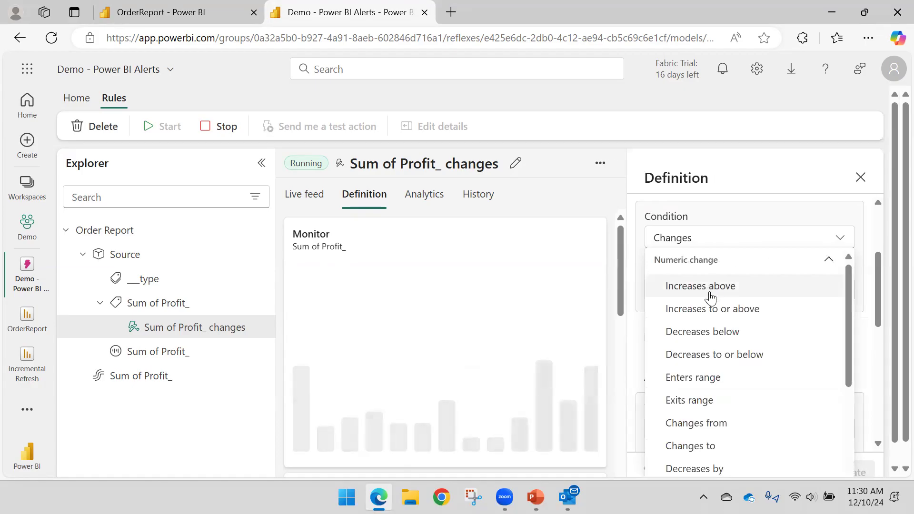
click(718, 355)
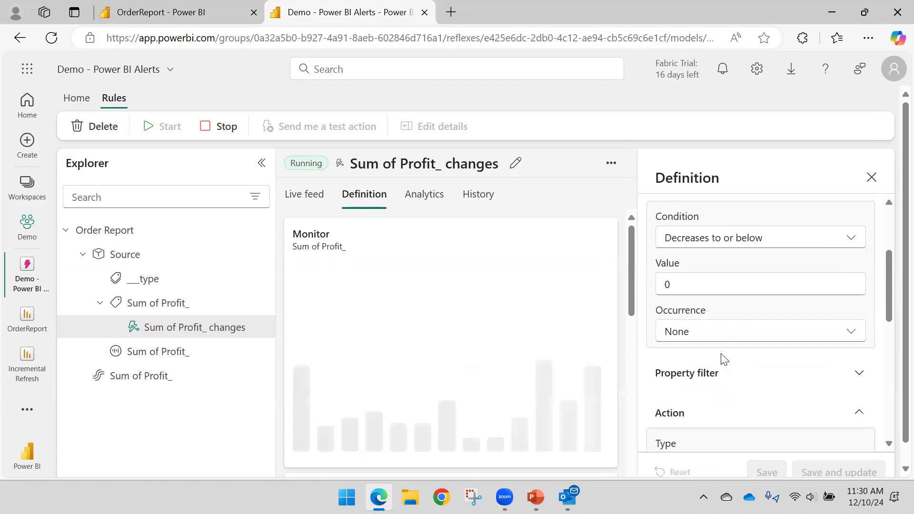
click(700, 283)
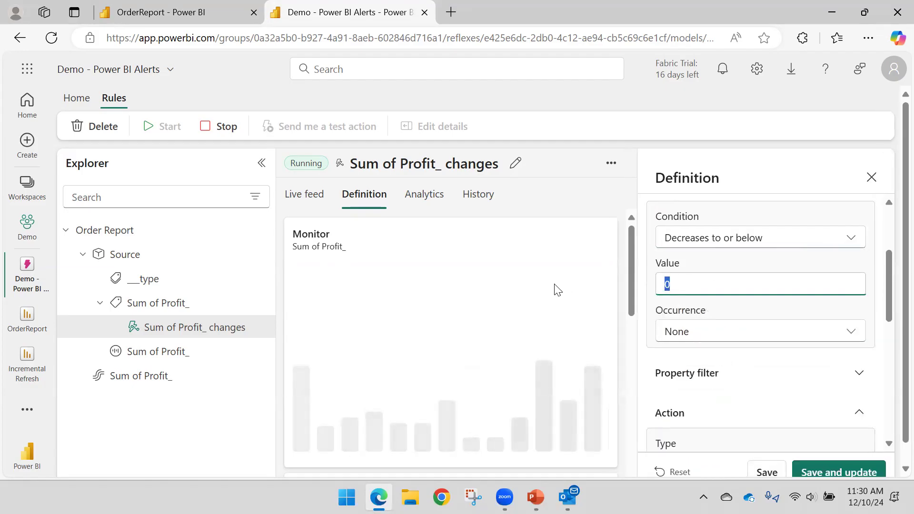
text(40000)
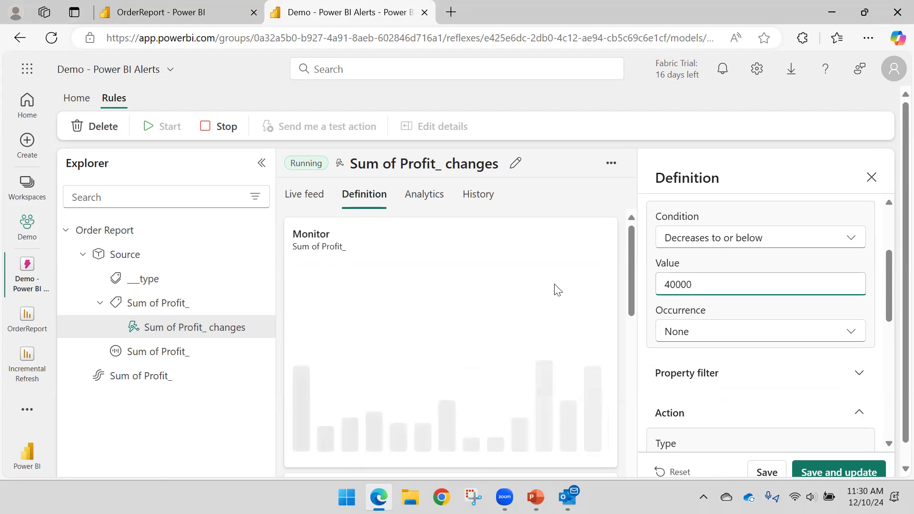
scroll(730, 251, down, 1)
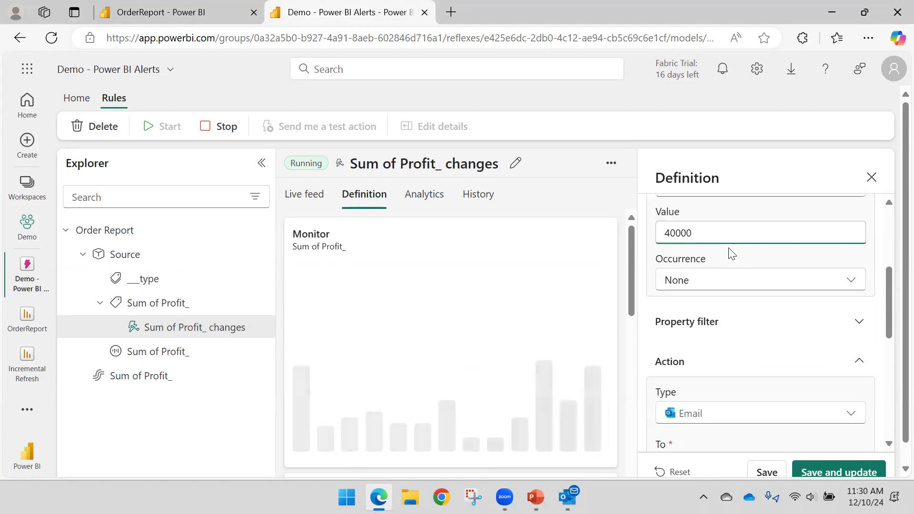
- Save and update the Sum of Profit_ changes rule and look over its condition and email action settings
scroll(746, 318, down, 1)
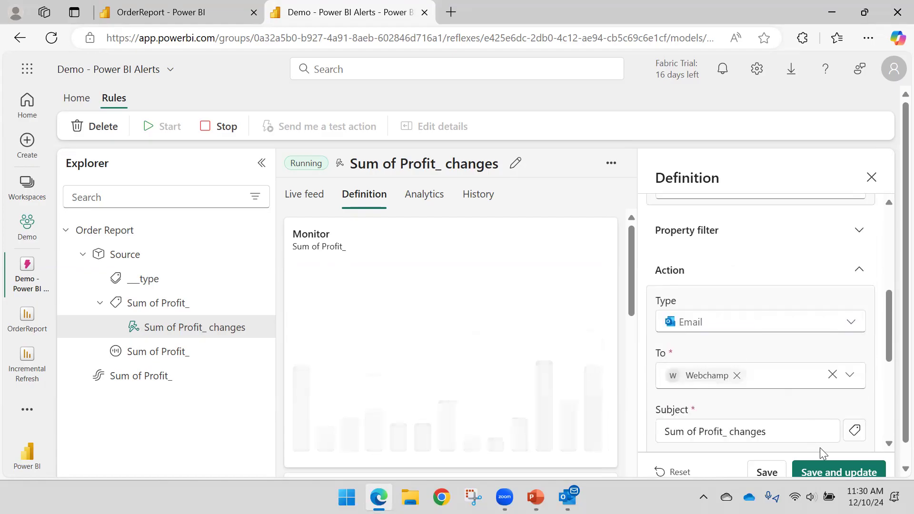
click(829, 472)
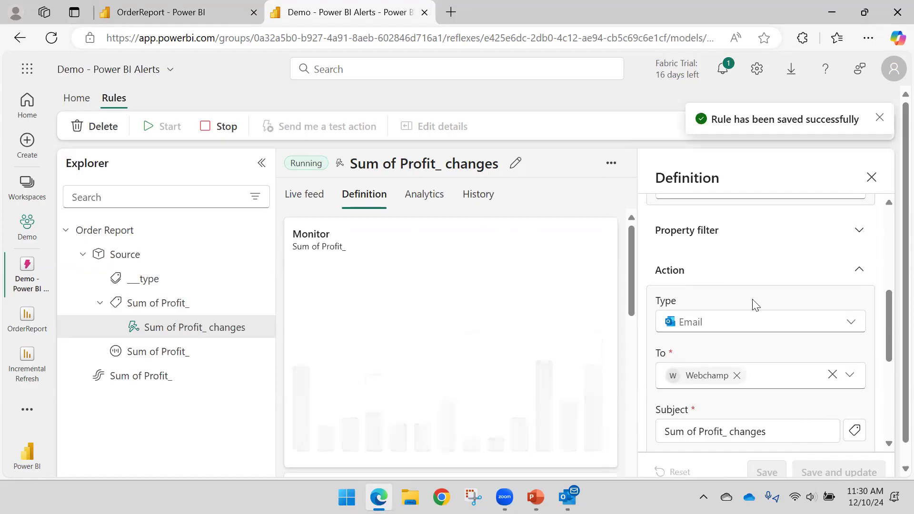
scroll(751, 312, down, 1)
scroll(752, 312, up, 5)
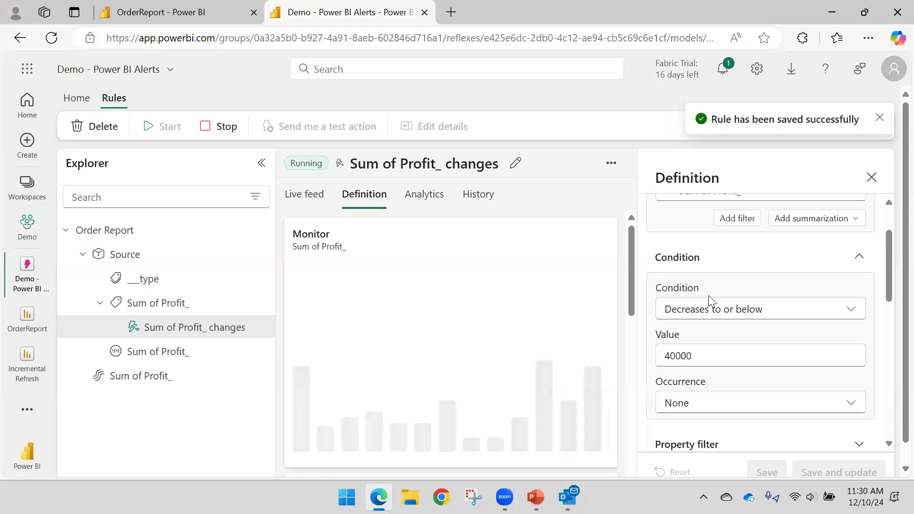
scroll(715, 295, up, 2)
scroll(682, 303, down, 2)
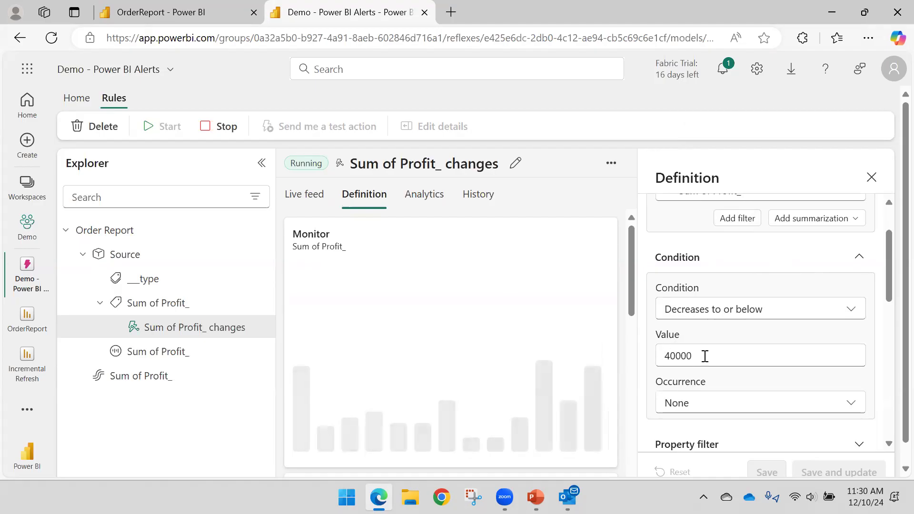
- Set the rule's occurrence to "Every time the condition is met" and save the updated rule
scroll(705, 356, down, 2)
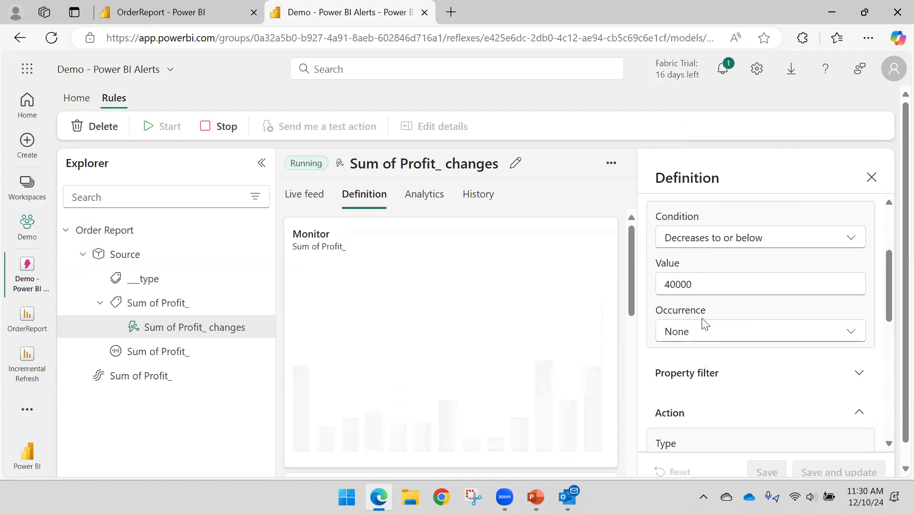
click(702, 337)
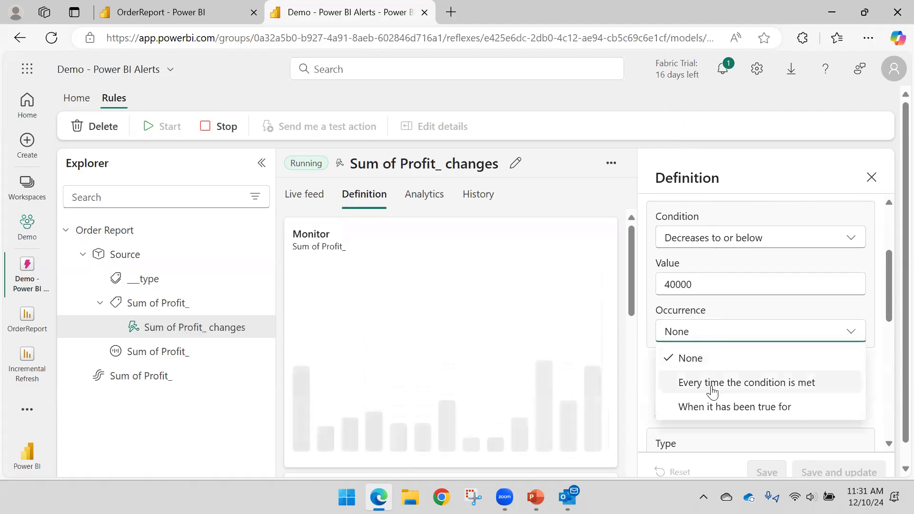
click(741, 384)
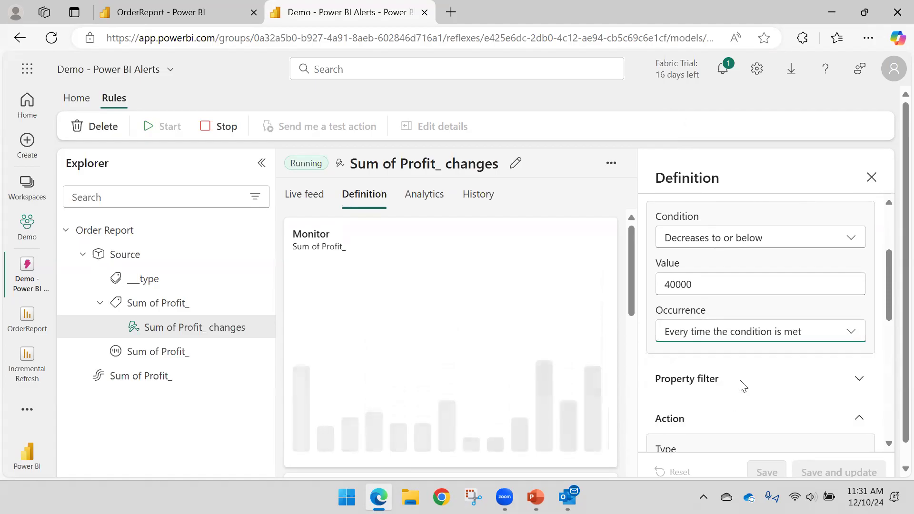
click(728, 342)
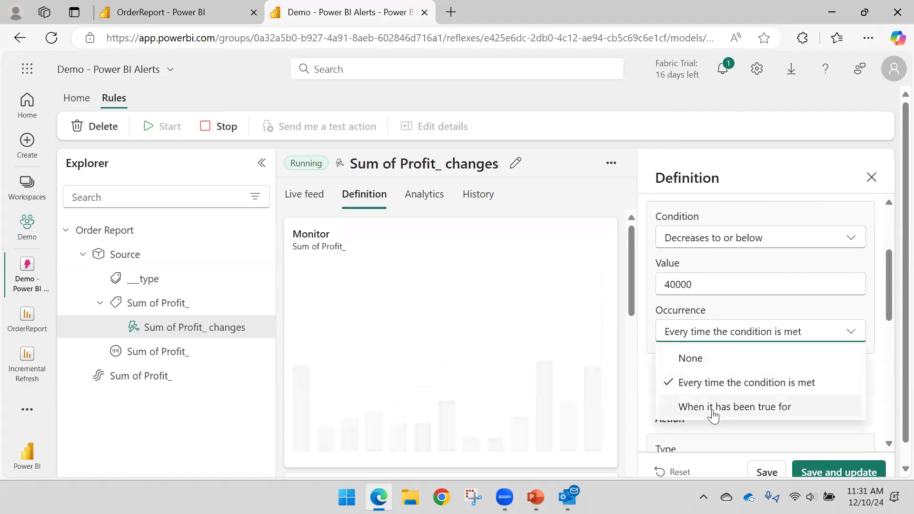
click(751, 387)
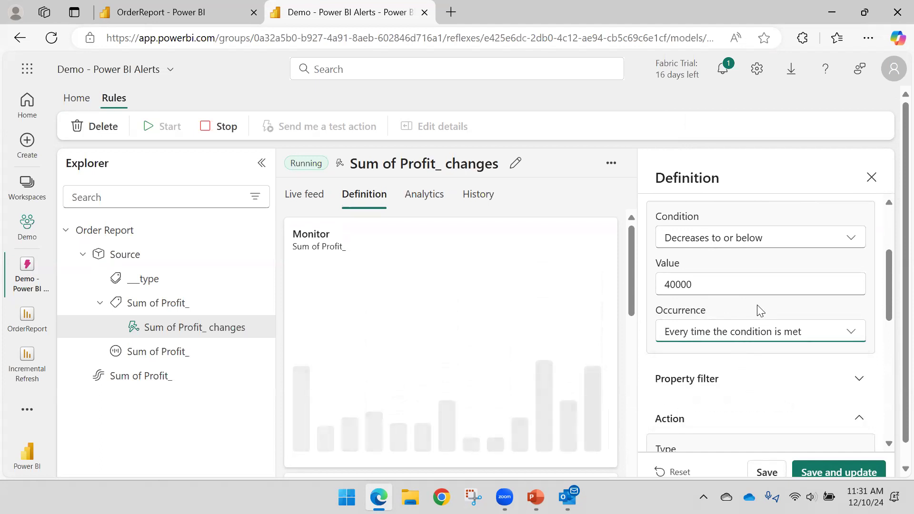
scroll(759, 312, down, 3)
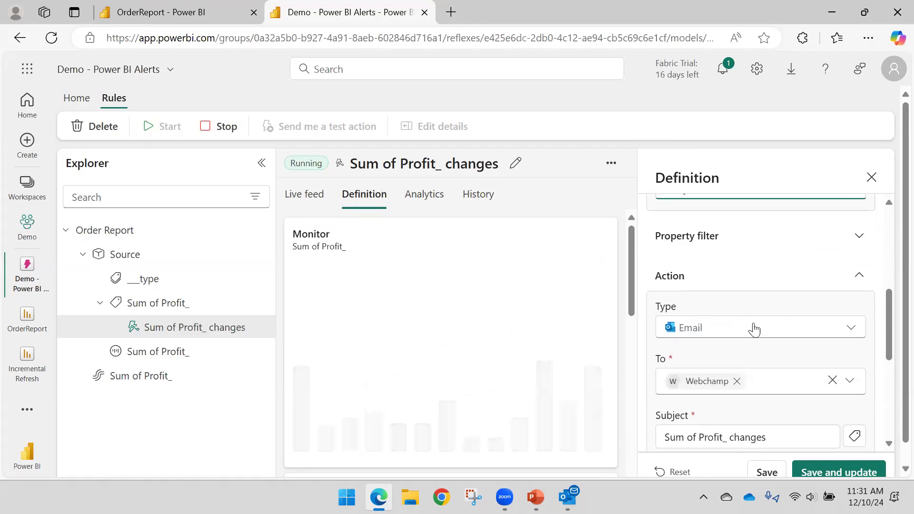
scroll(754, 329, up, 2)
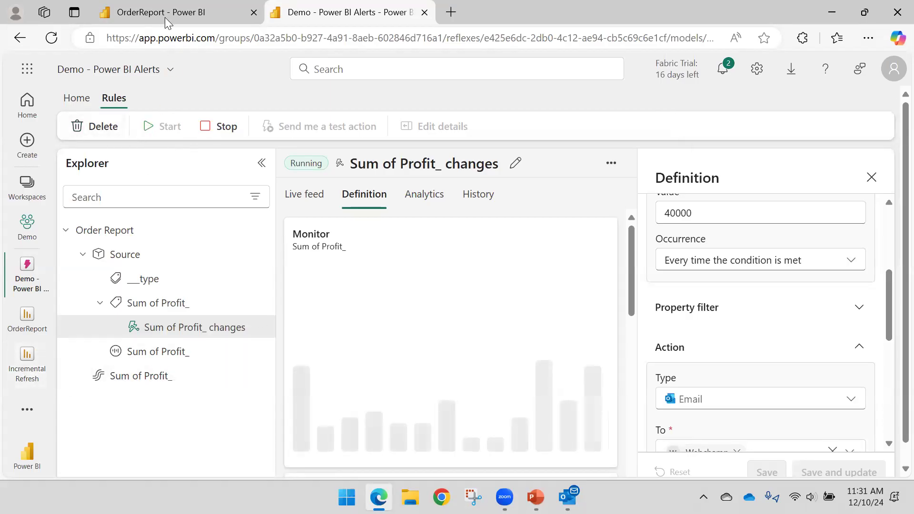
- Go to the Demo workspace and locate the Demo - Power BI Alerts item
mouse_move(164, 13)
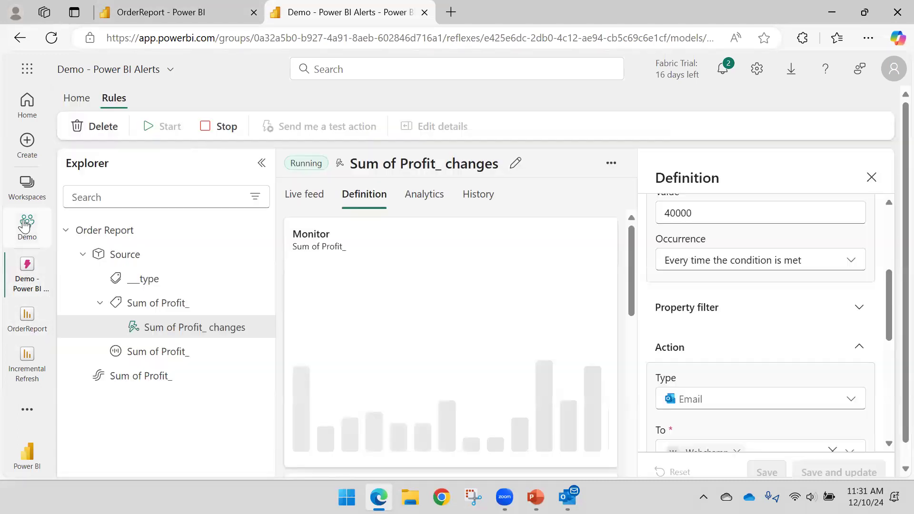
click(26, 226)
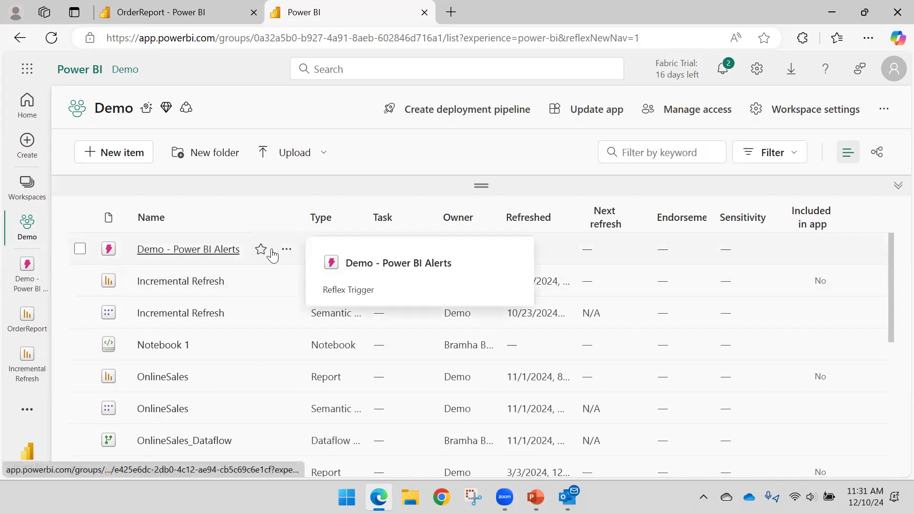
mouse_move(198, 258)
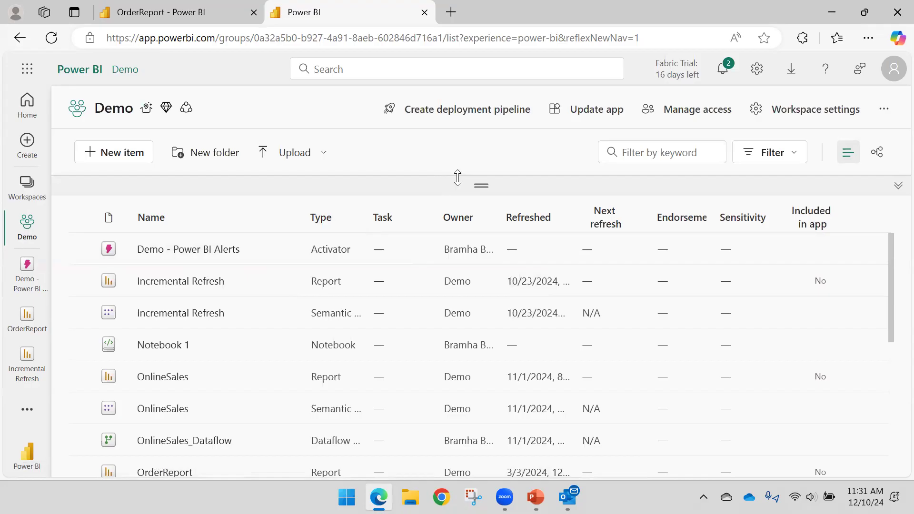
- Switch to the PowerPoint presentation and view the slides on getting data for Activator from Power BI
mouse_move(568, 499)
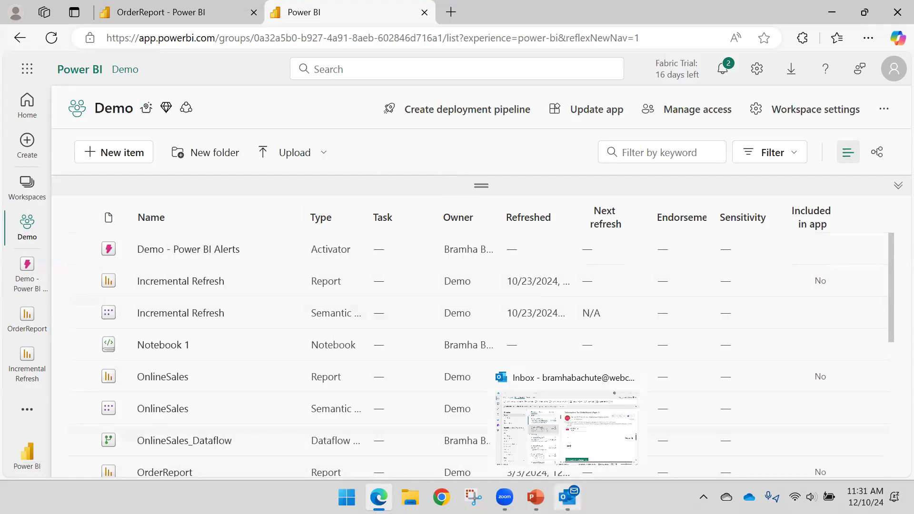
click(536, 498)
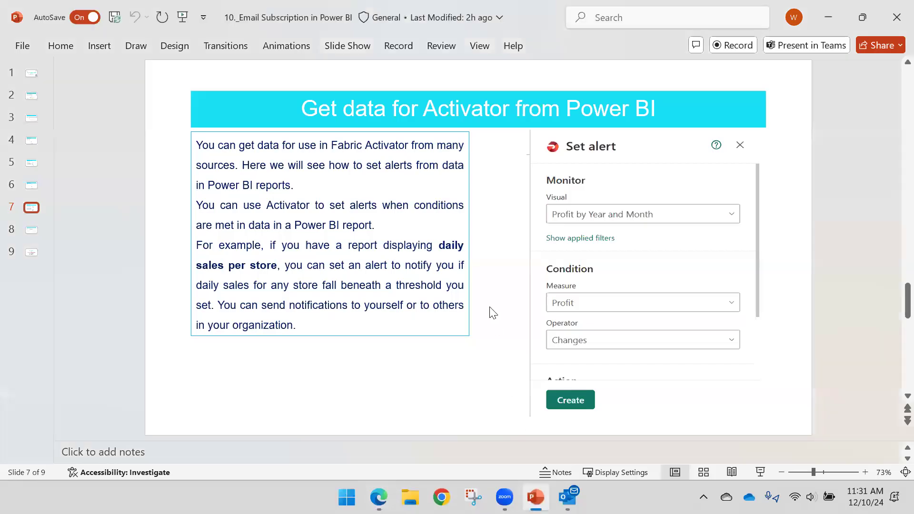
scroll(490, 307, down, 1)
scroll(490, 307, up, 1)
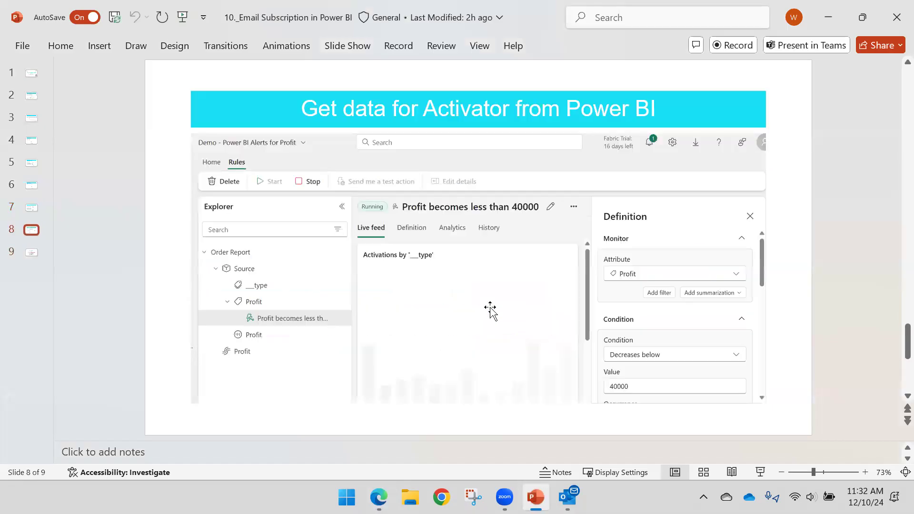
- Switch to Outlook, select the Order_Report Email Subscription message and examine its text, report link and report preview
mouse_move(567, 499)
click(567, 429)
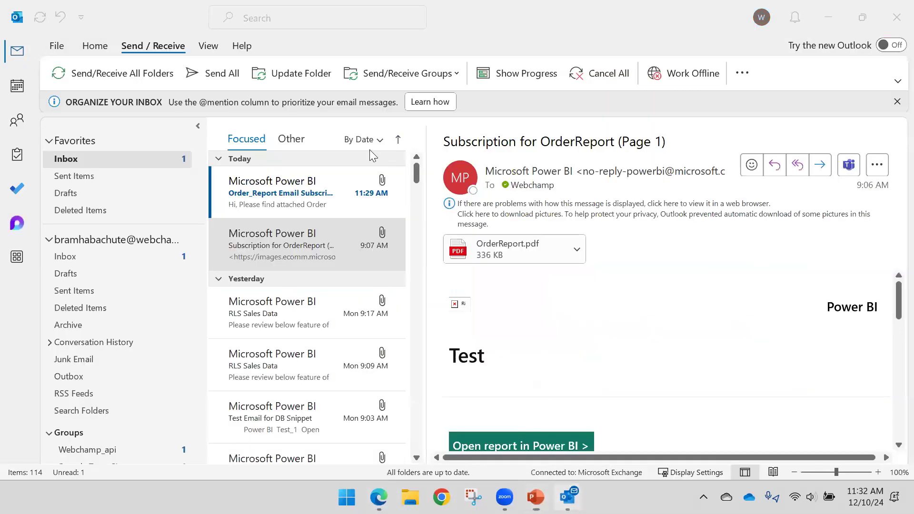
click(280, 209)
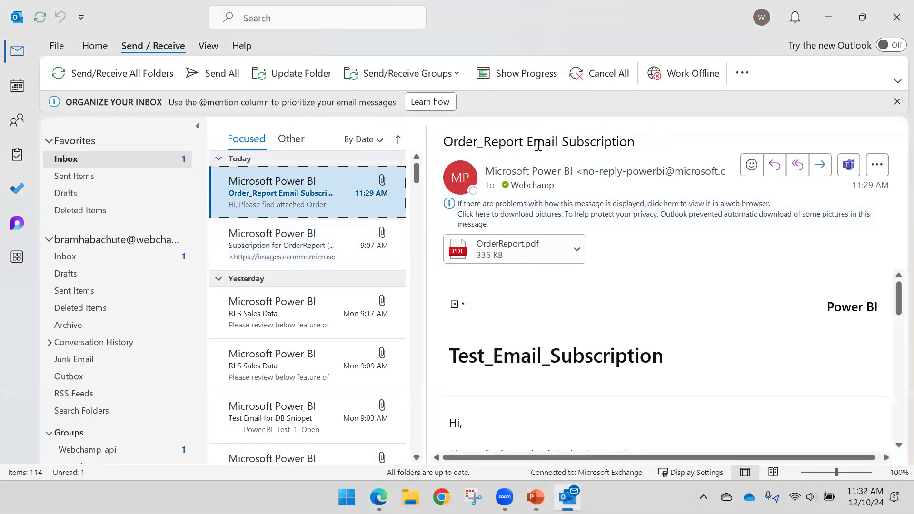
scroll(514, 322, down, 3)
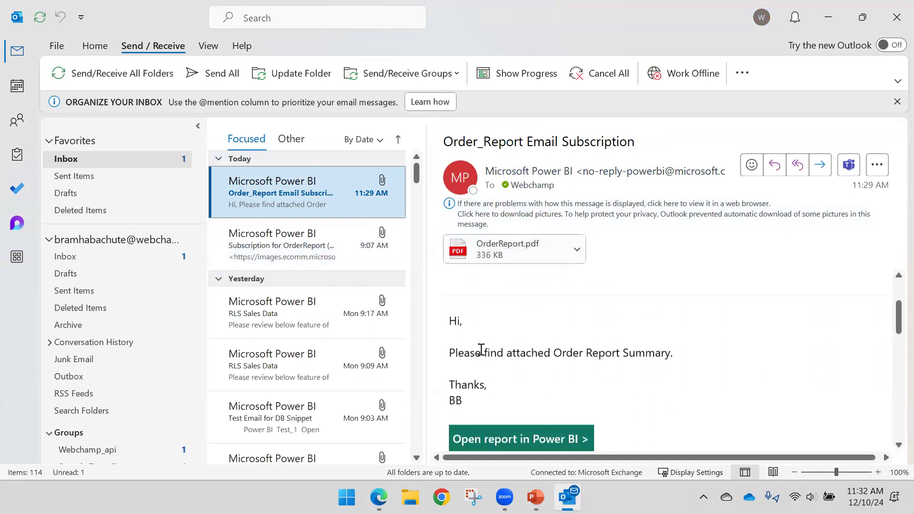
scroll(466, 340, down, 2)
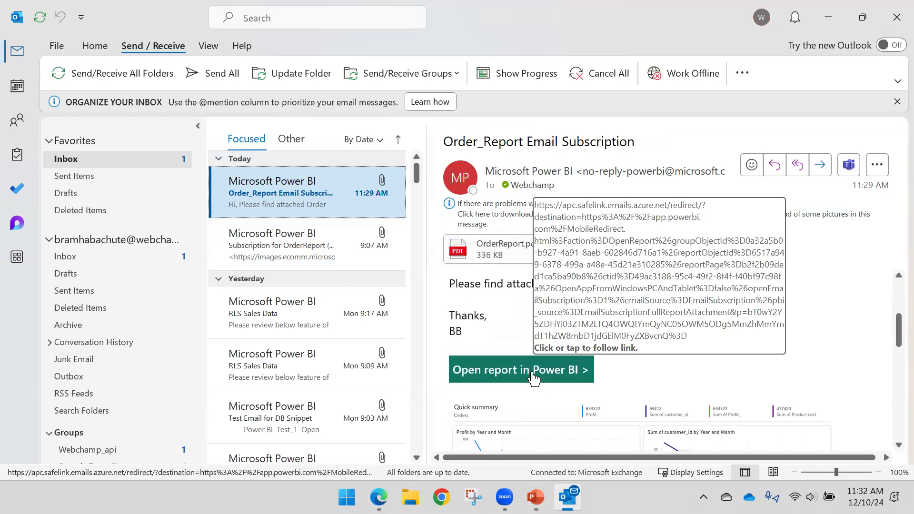
scroll(532, 376, down, 4)
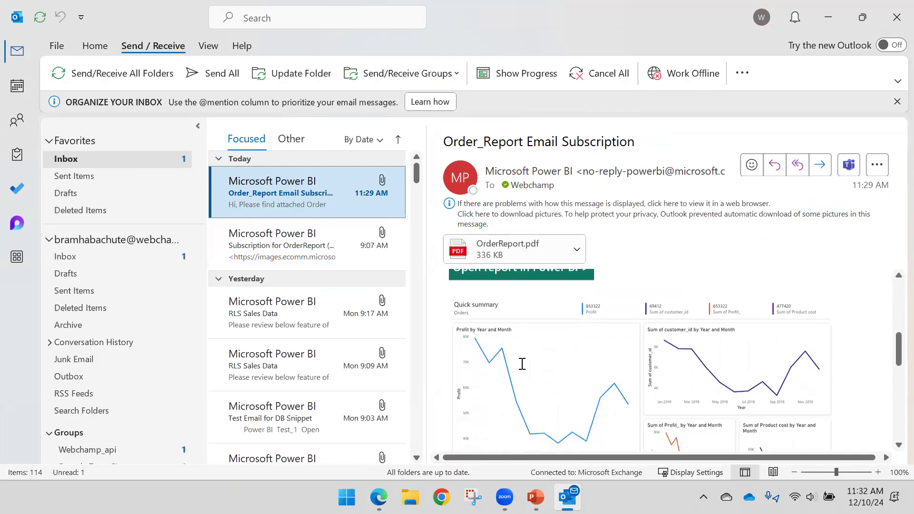
scroll(710, 352, down, 2)
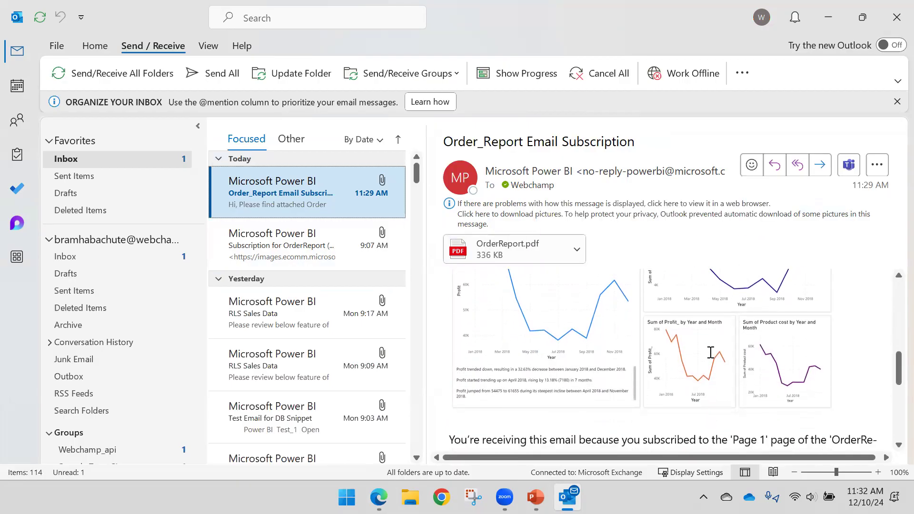
scroll(662, 394, up, 6)
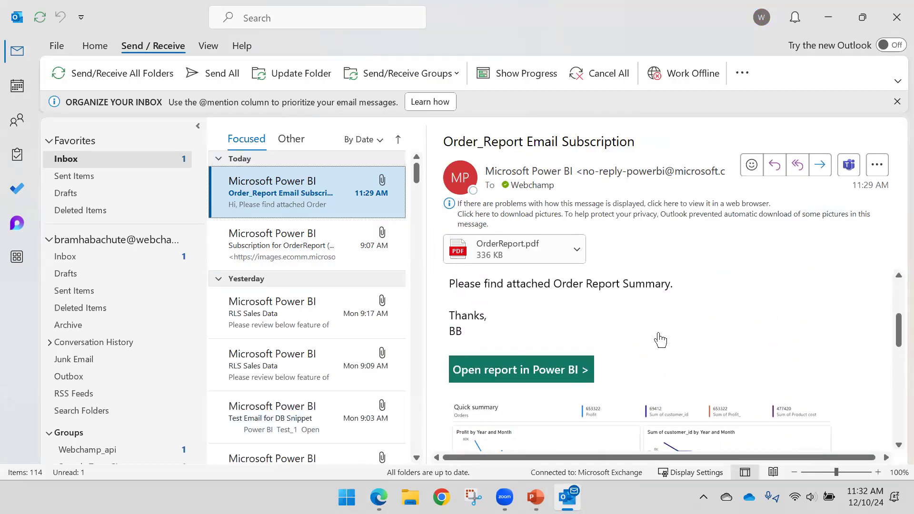
scroll(660, 340, up, 5)
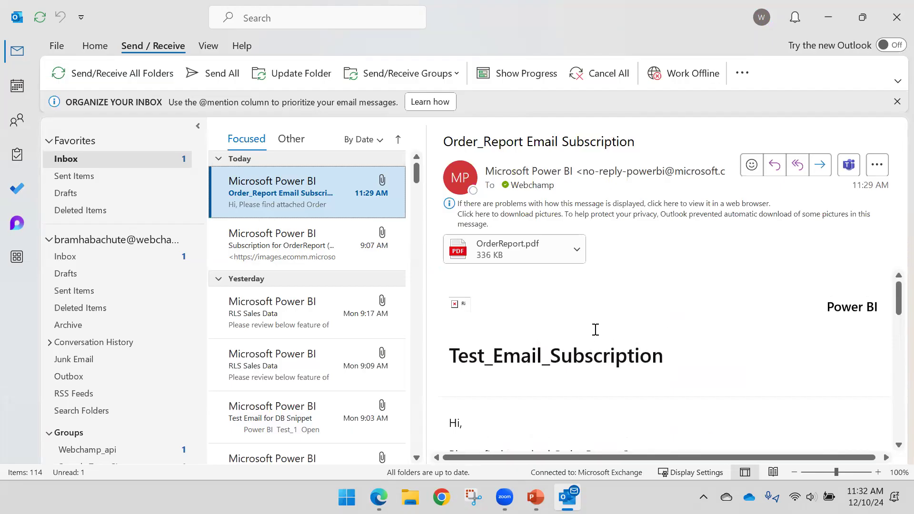
- Open the email's OrderReport.pdf attachment, examine the report page and close the PDF
click(577, 250)
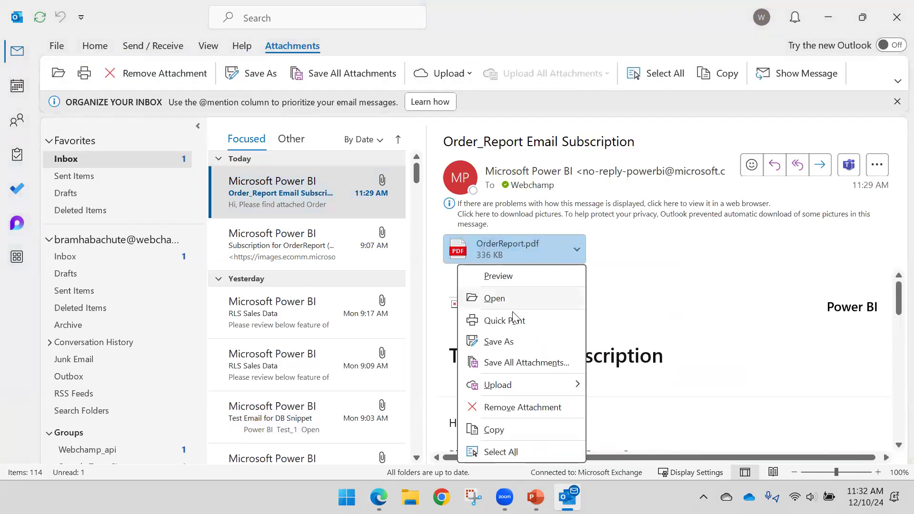
click(513, 296)
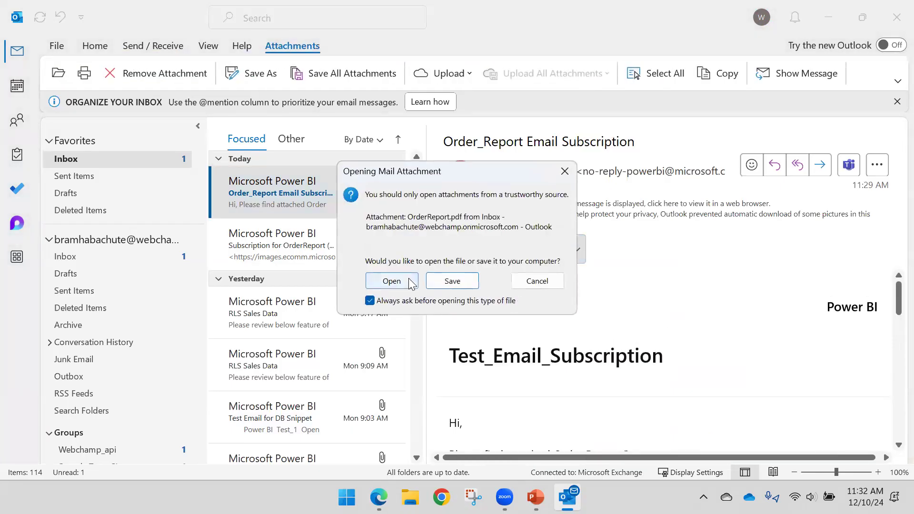
click(410, 283)
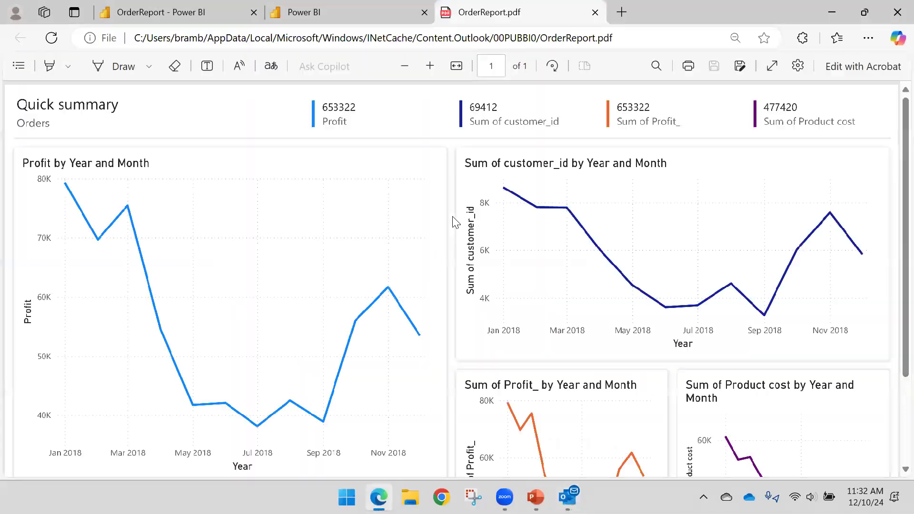
scroll(455, 222, down, 3)
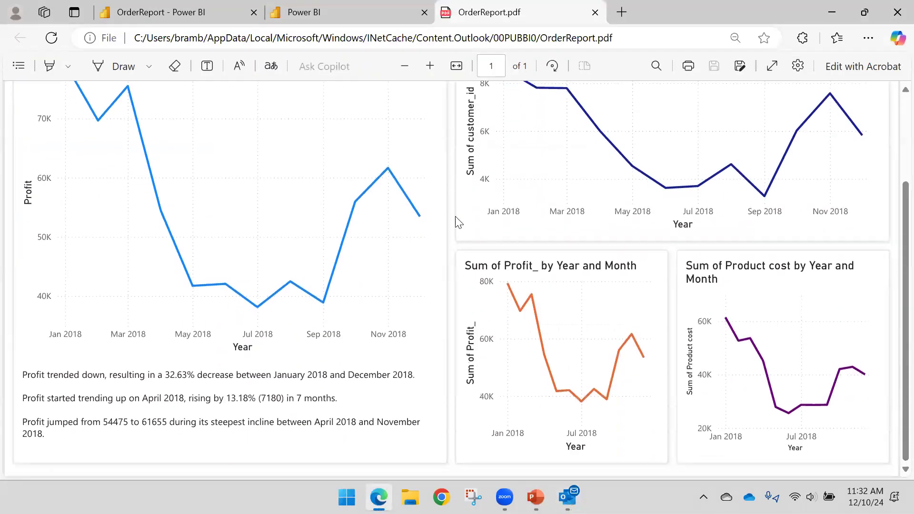
click(595, 12)
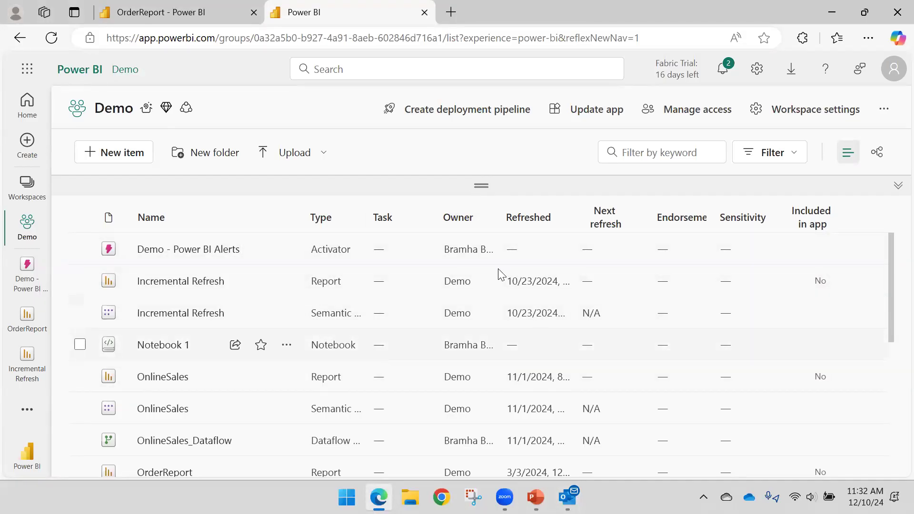
- Return to the OrderReport in Power BI and close the Set alert pane
mouse_move(567, 498)
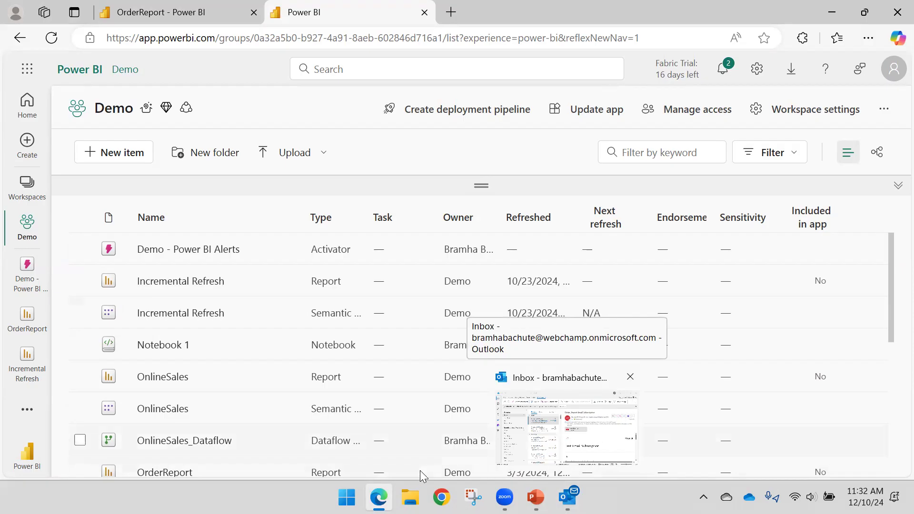
click(213, 7)
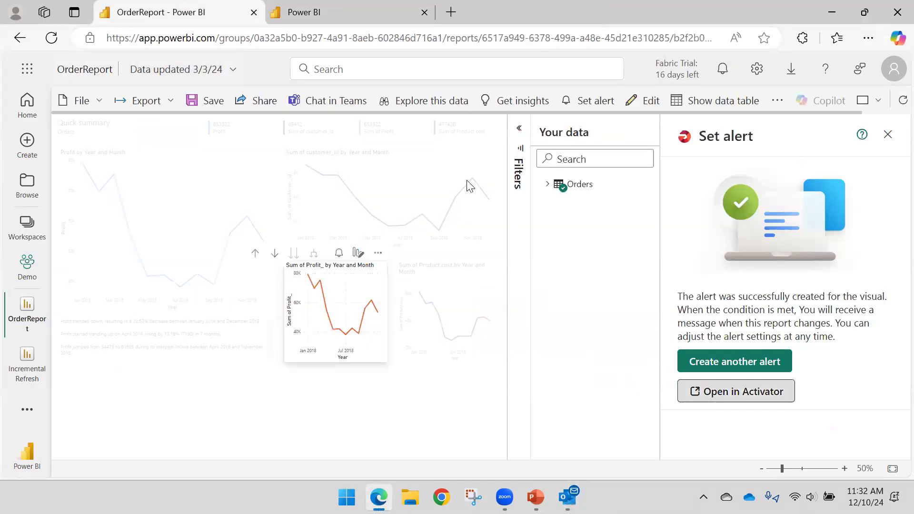
click(887, 137)
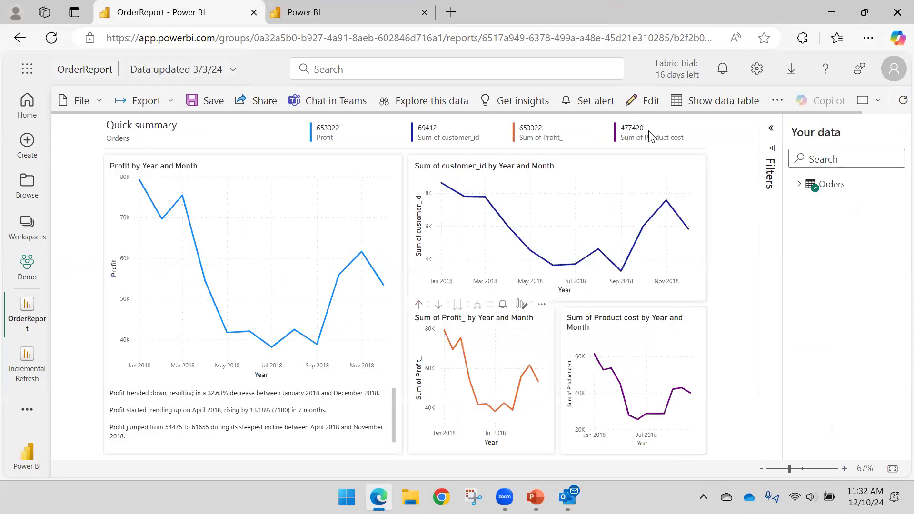
- Switch to the PowerPoint presentation and move to its closing slide
click(536, 496)
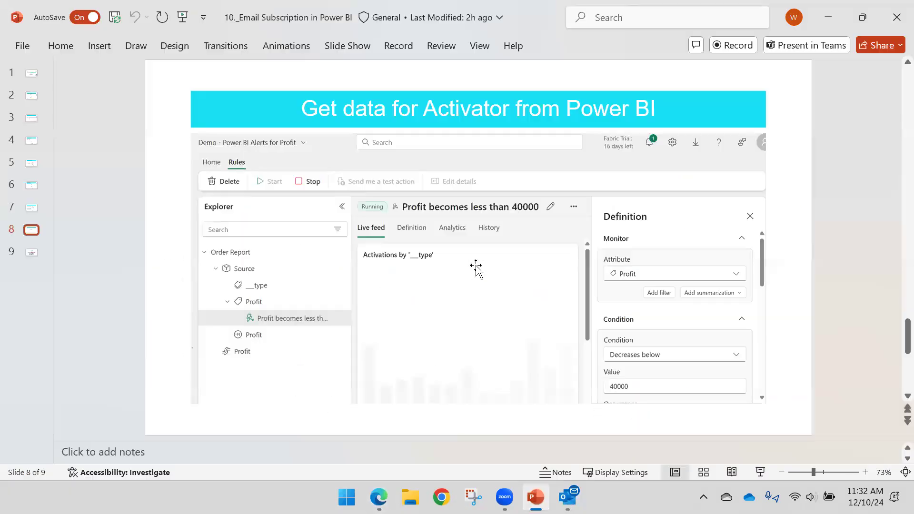
scroll(476, 267, down, 1)
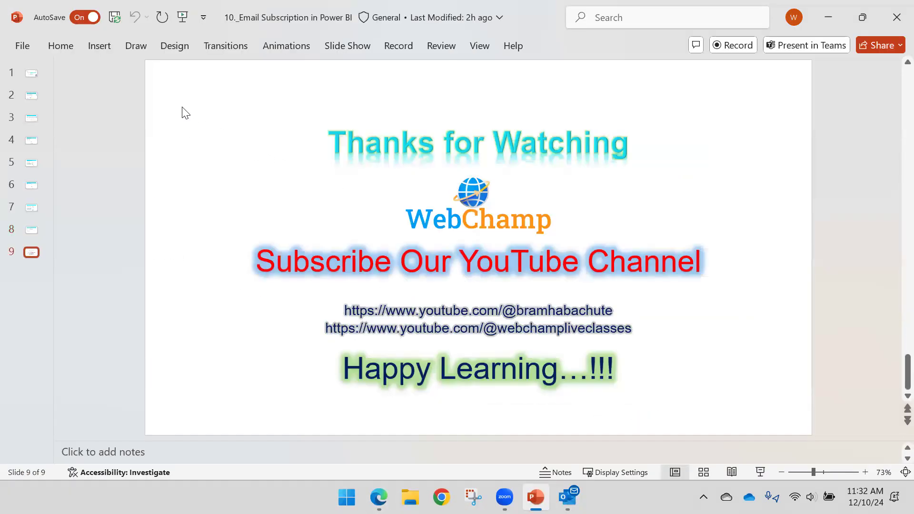